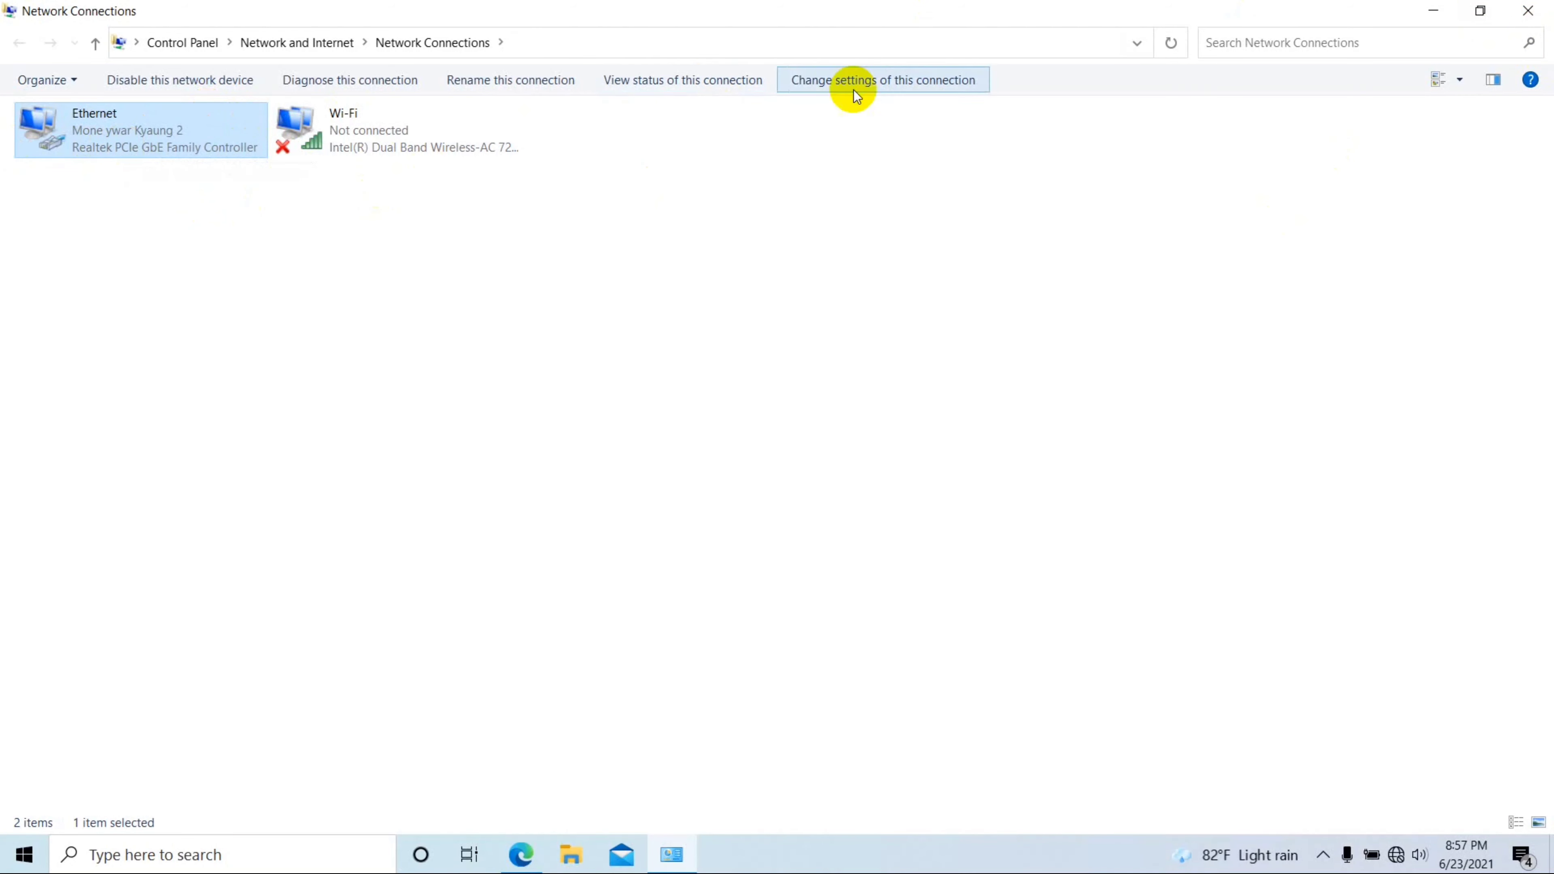
# Step: Set Ethernet's IPv4 properties to Obtain an IP address automatically and Obtain DNS server address automatically
pyautogui.doubleClick(83, 138)
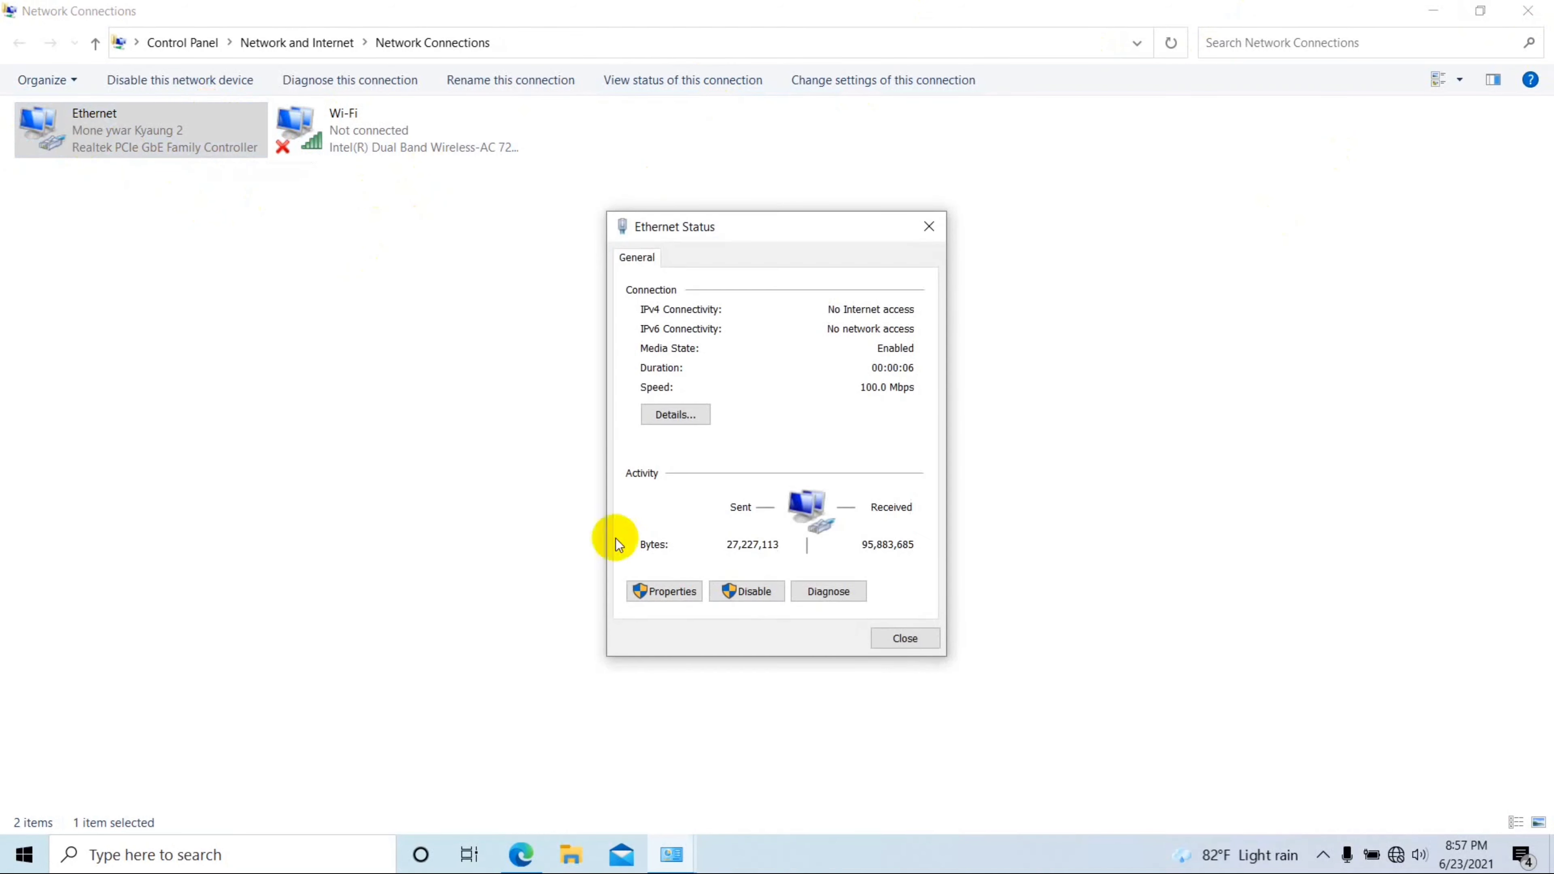
pyautogui.click(675, 591)
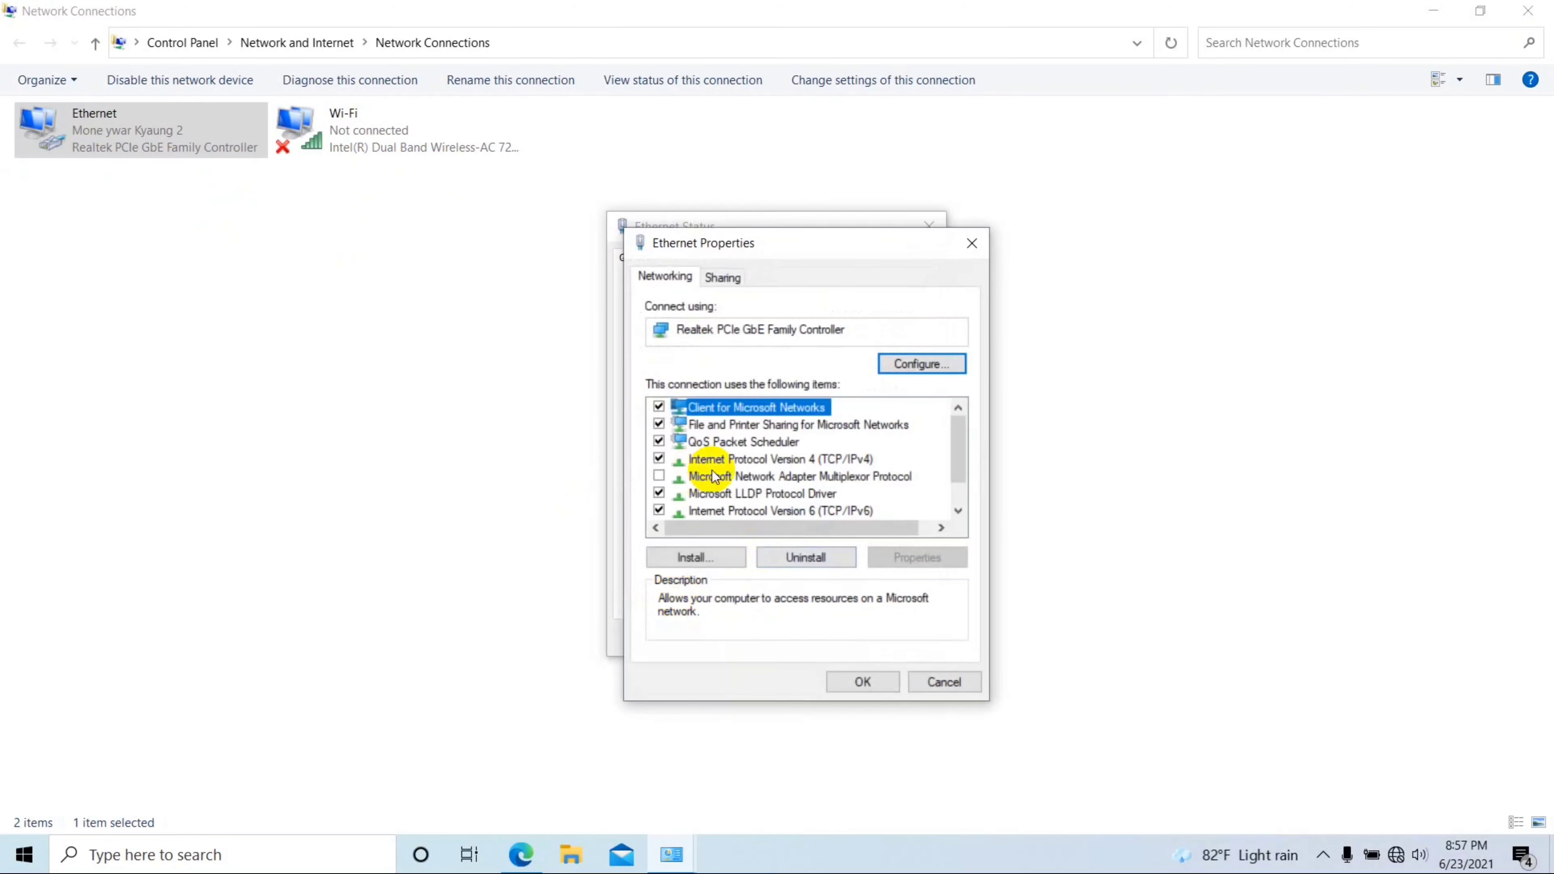
pyautogui.doubleClick(766, 460)
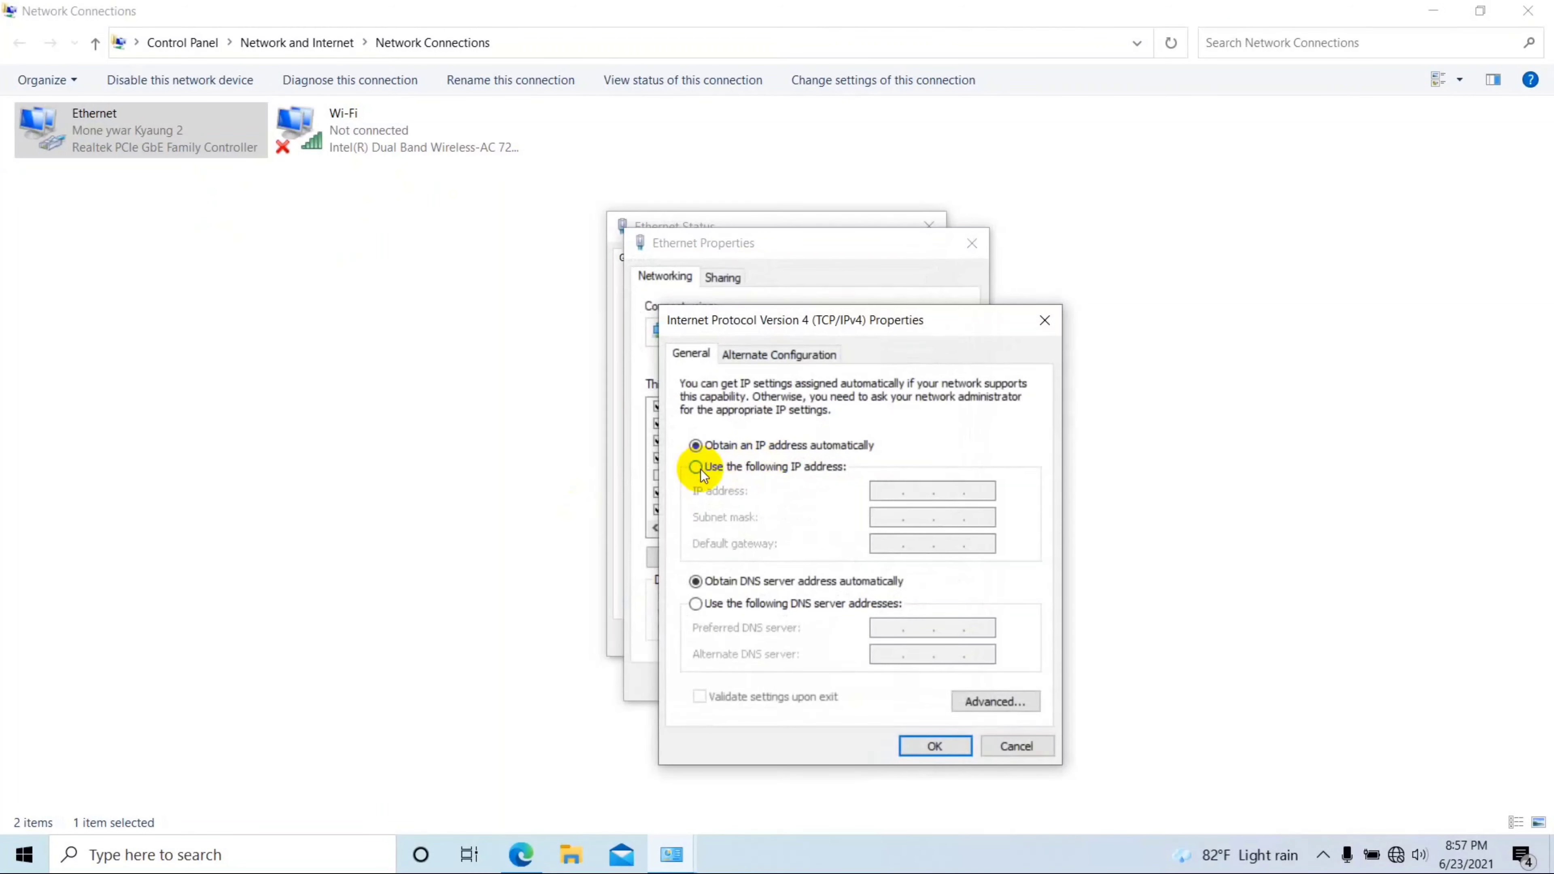
pyautogui.click(697, 468)
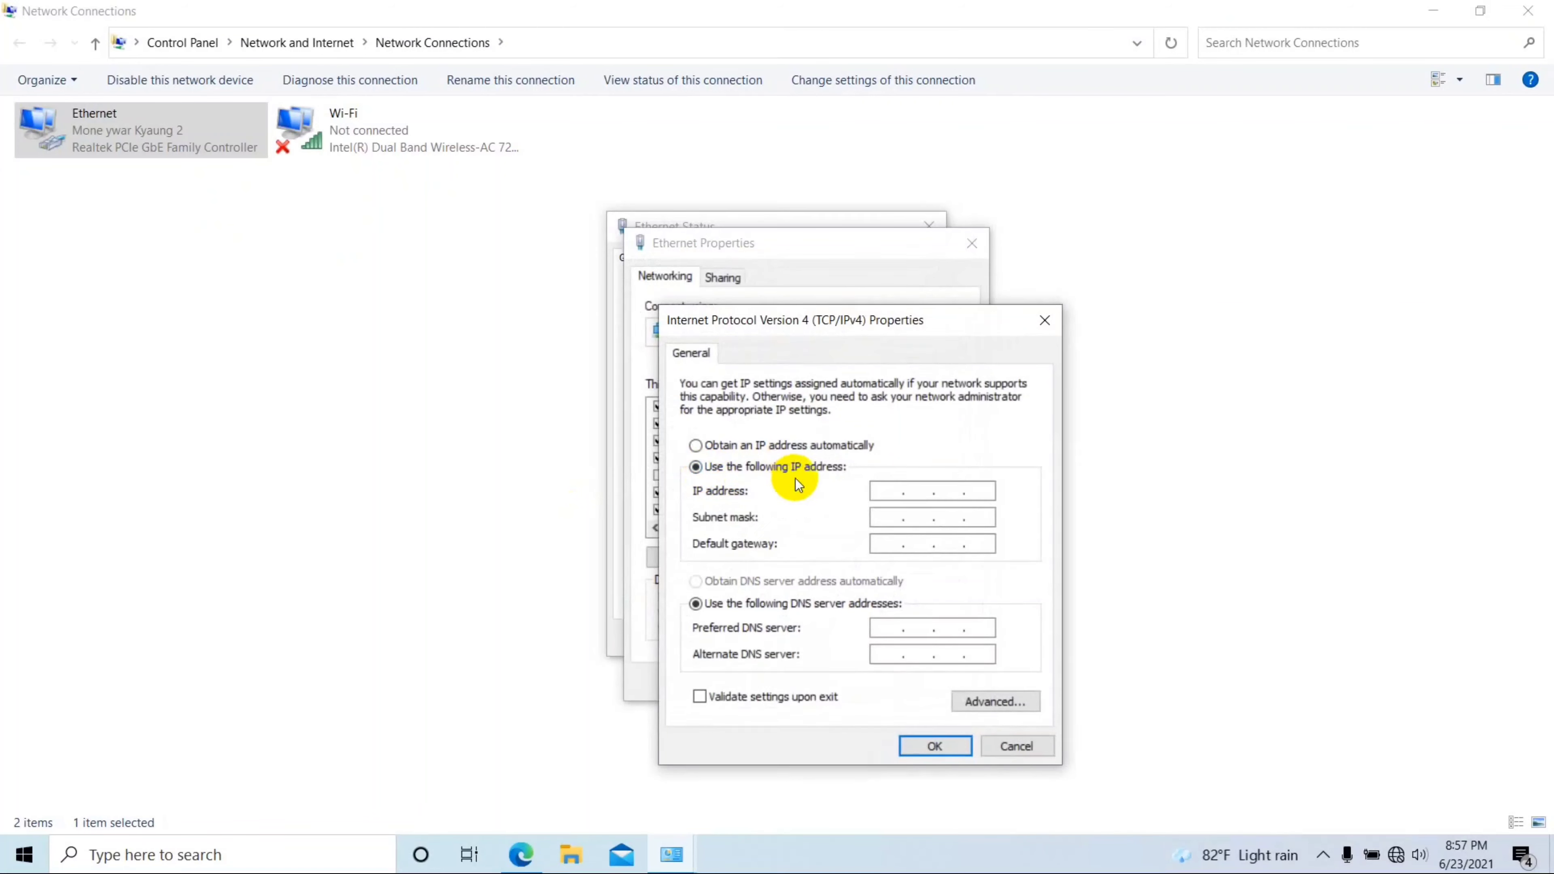
pyautogui.click(893, 490)
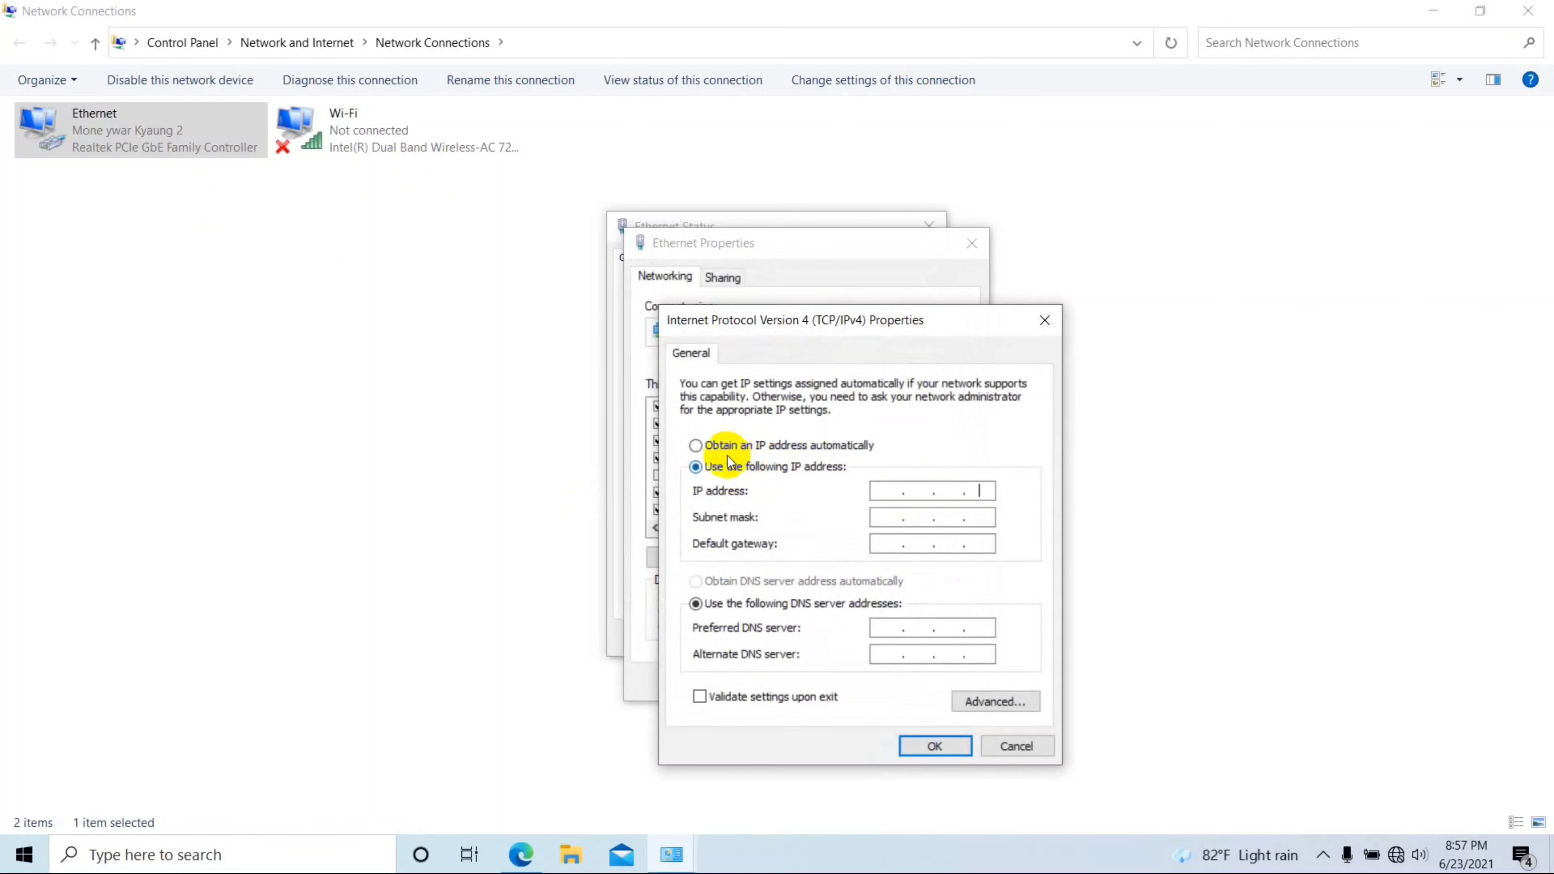
pyautogui.click(701, 449)
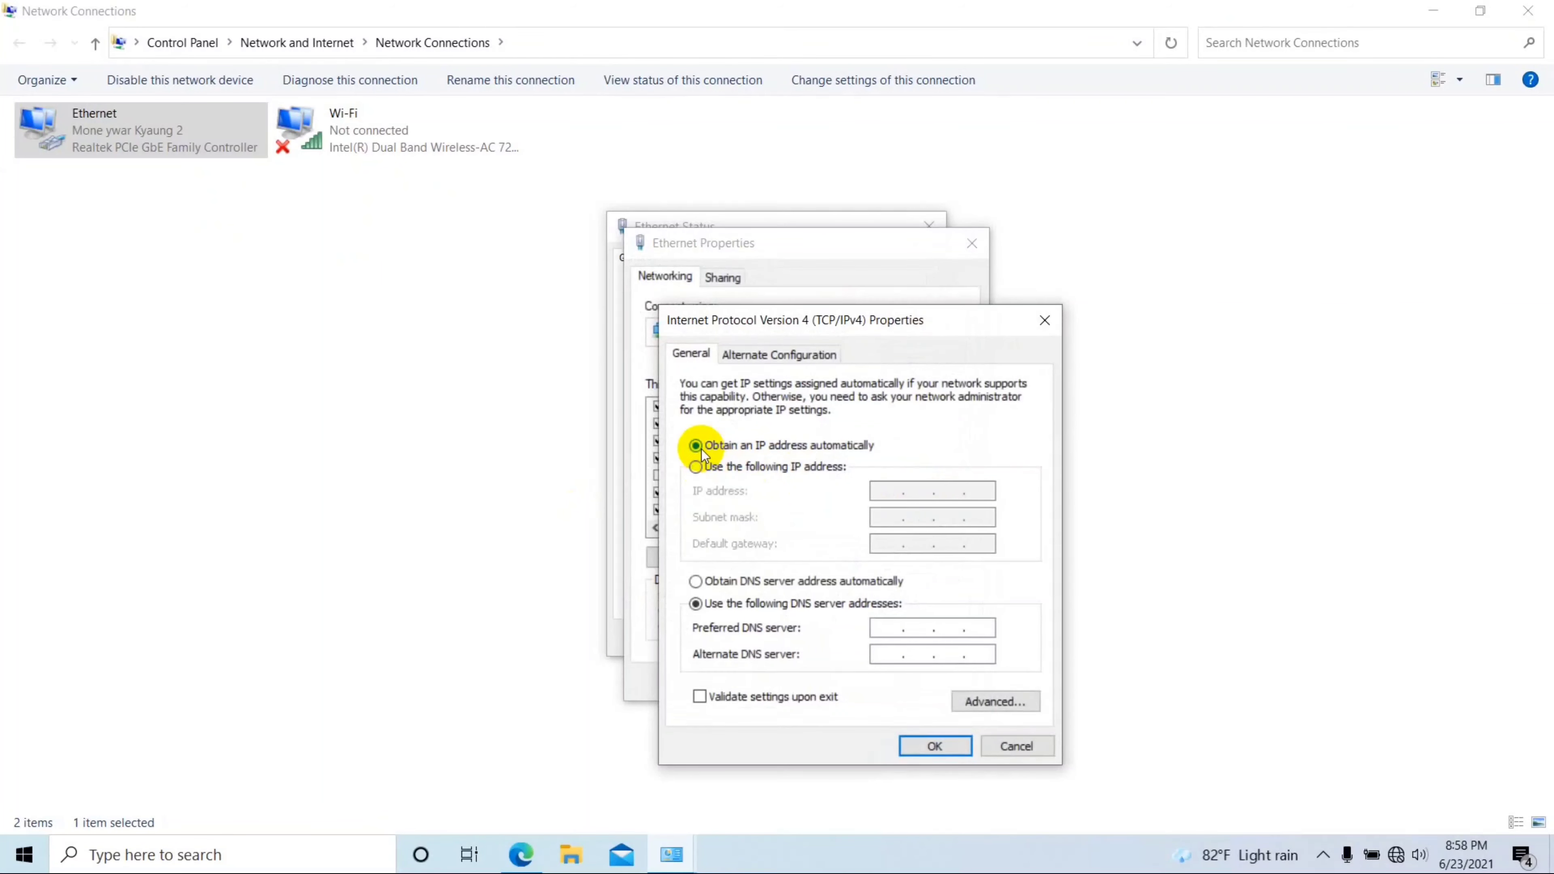
pyautogui.click(697, 581)
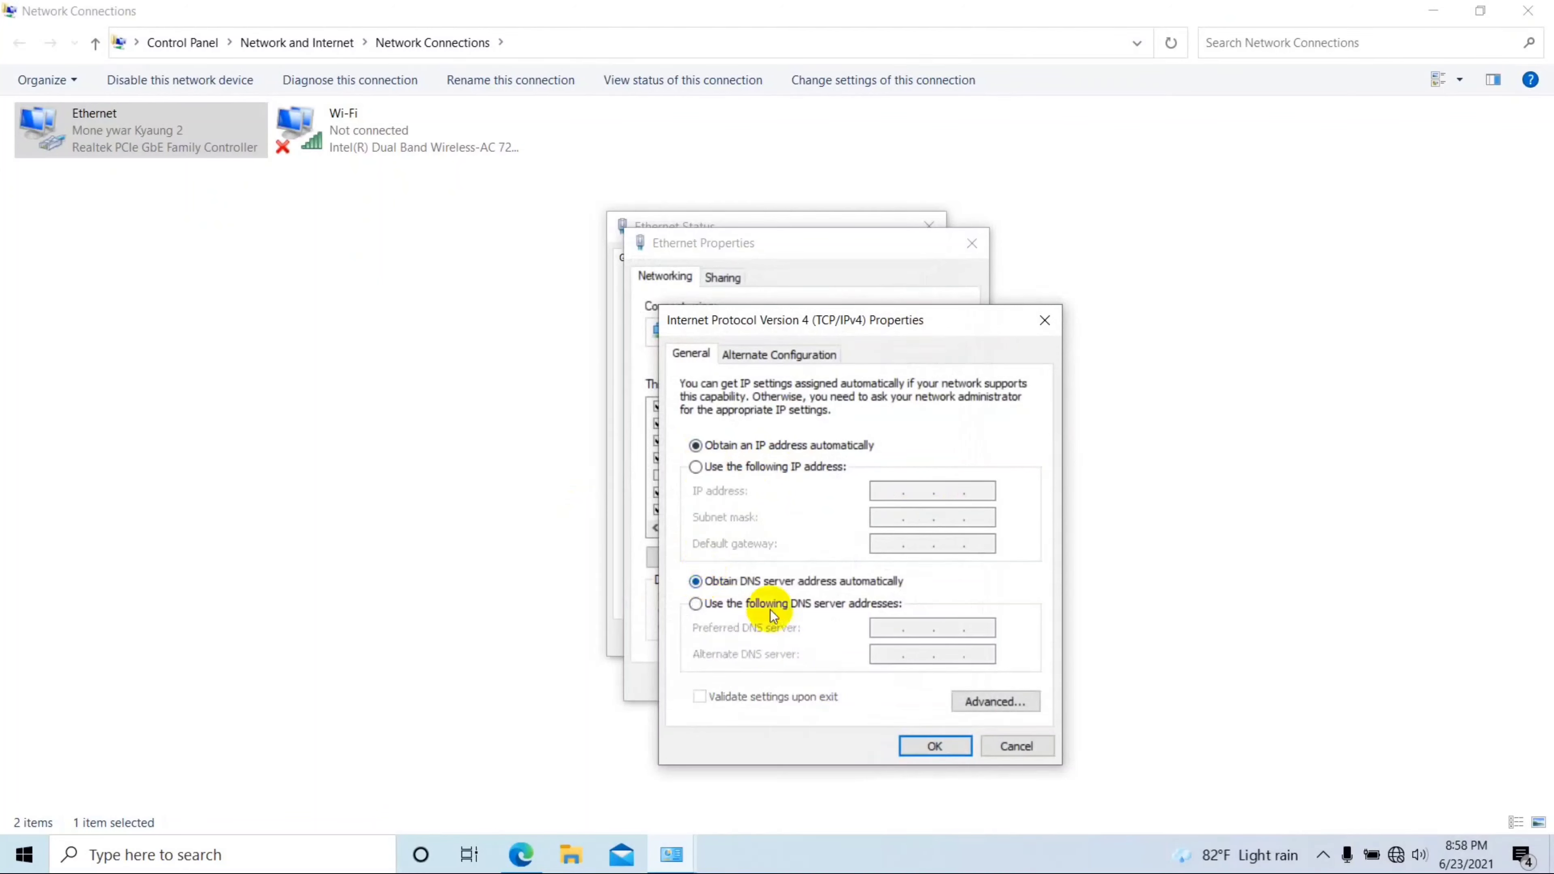
pyautogui.click(925, 745)
pyautogui.click(885, 684)
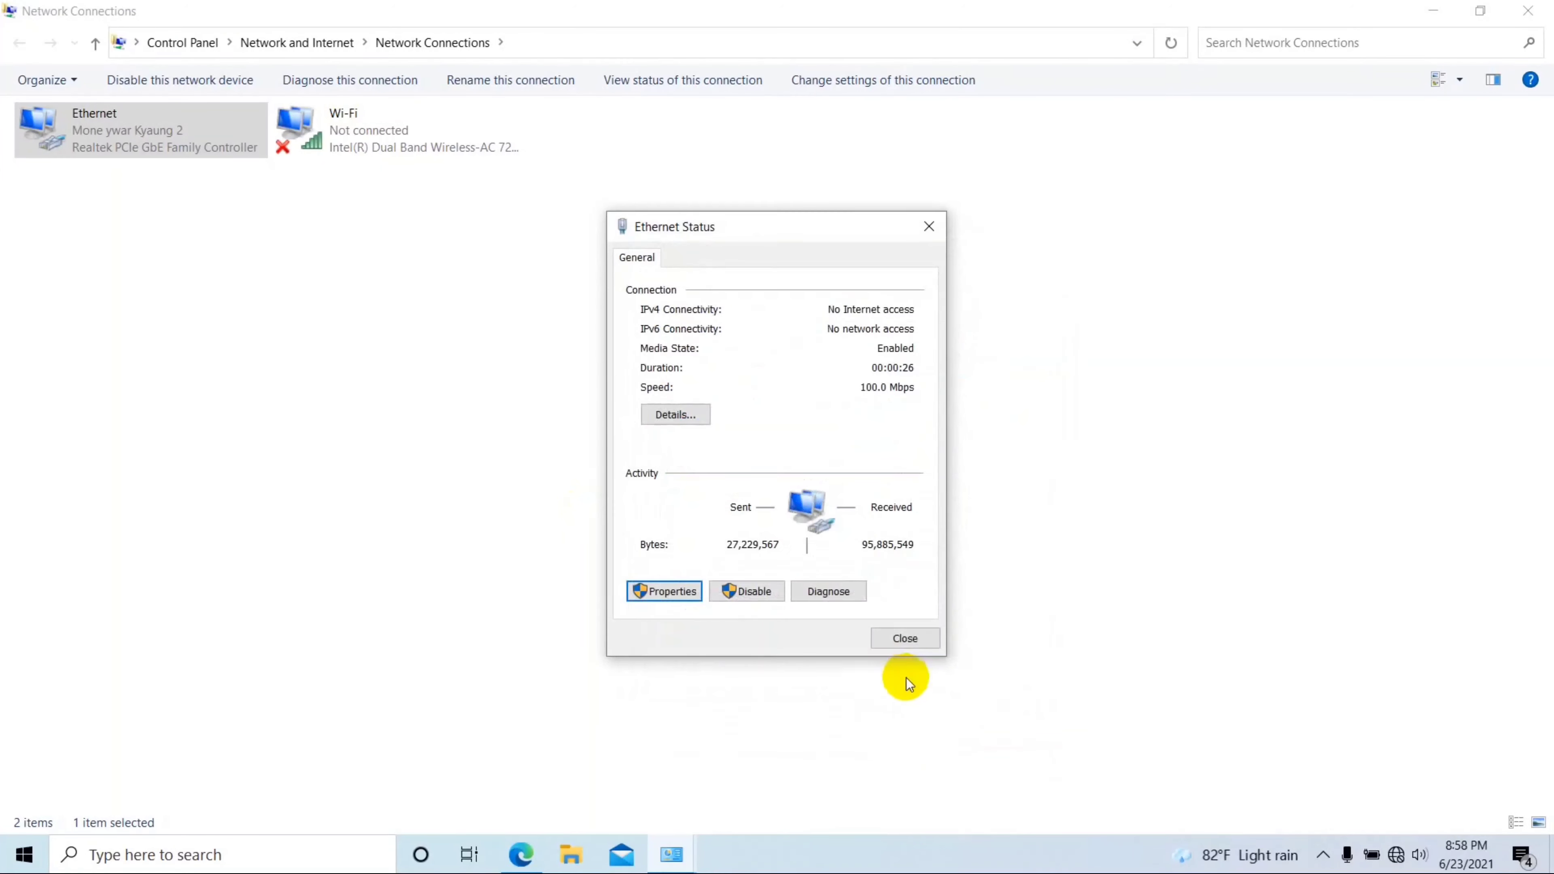
pyautogui.click(905, 638)
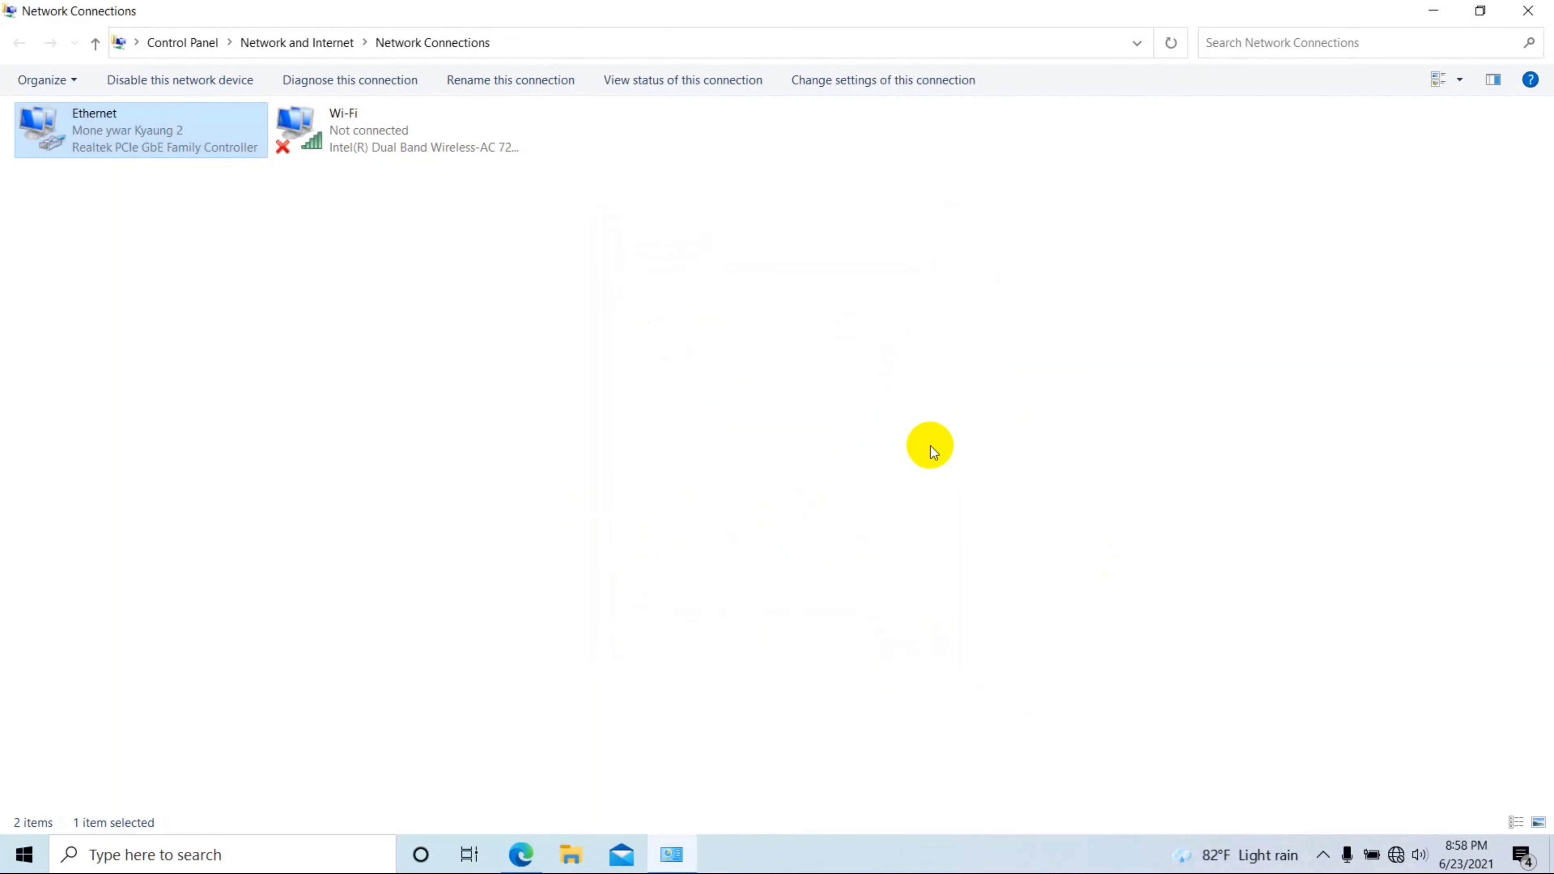
# Step: Close Network Connections and load 192.168.0.1 in a new Edge tab
pyautogui.click(1528, 11)
pyautogui.click(581, 329)
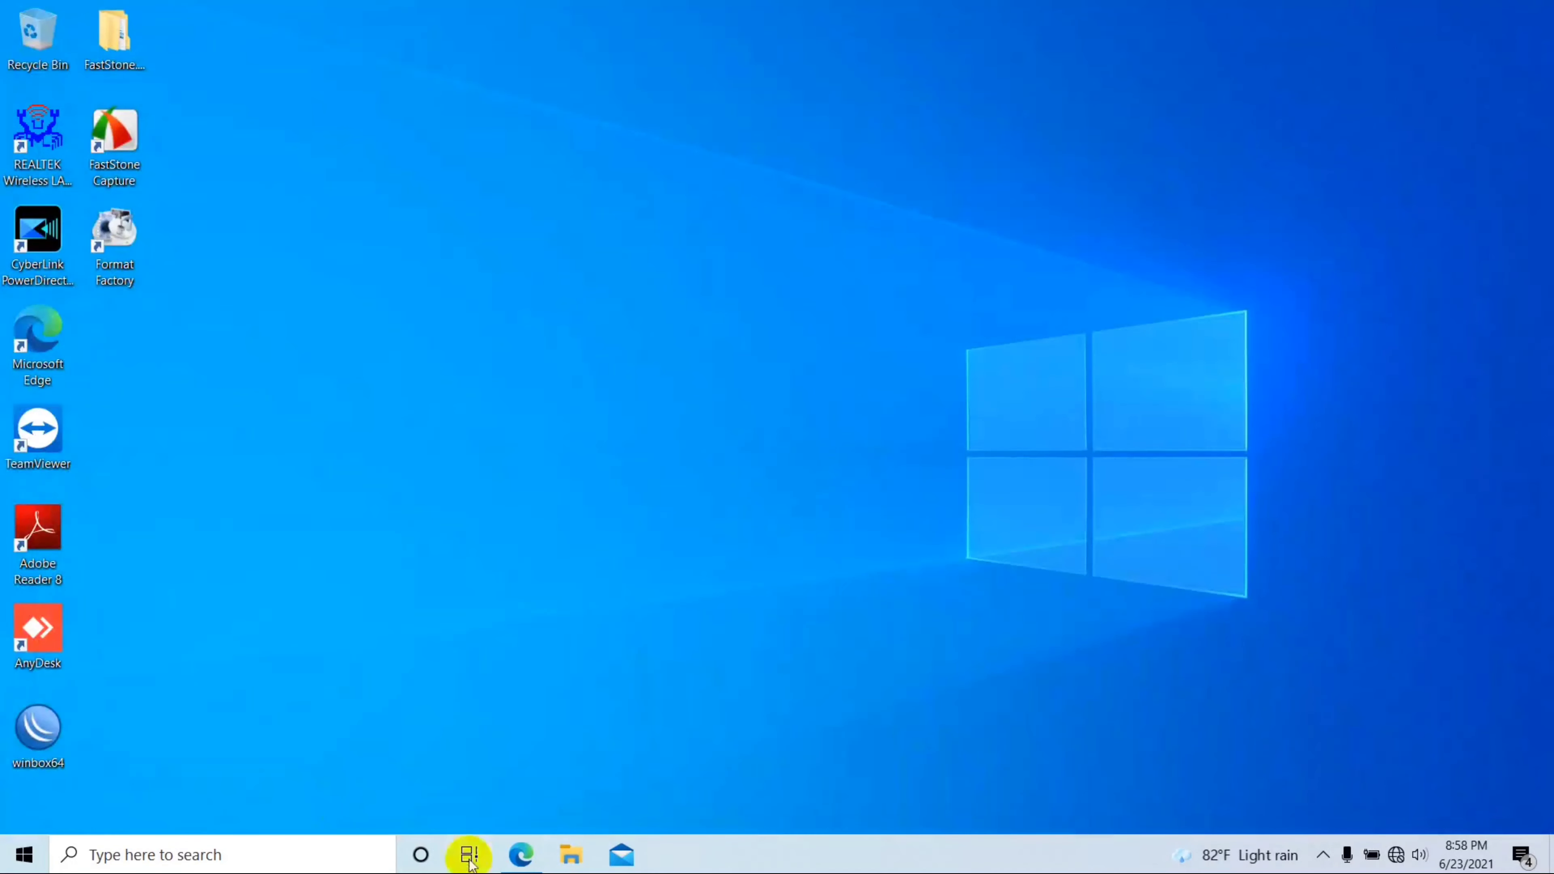
pyautogui.click(518, 854)
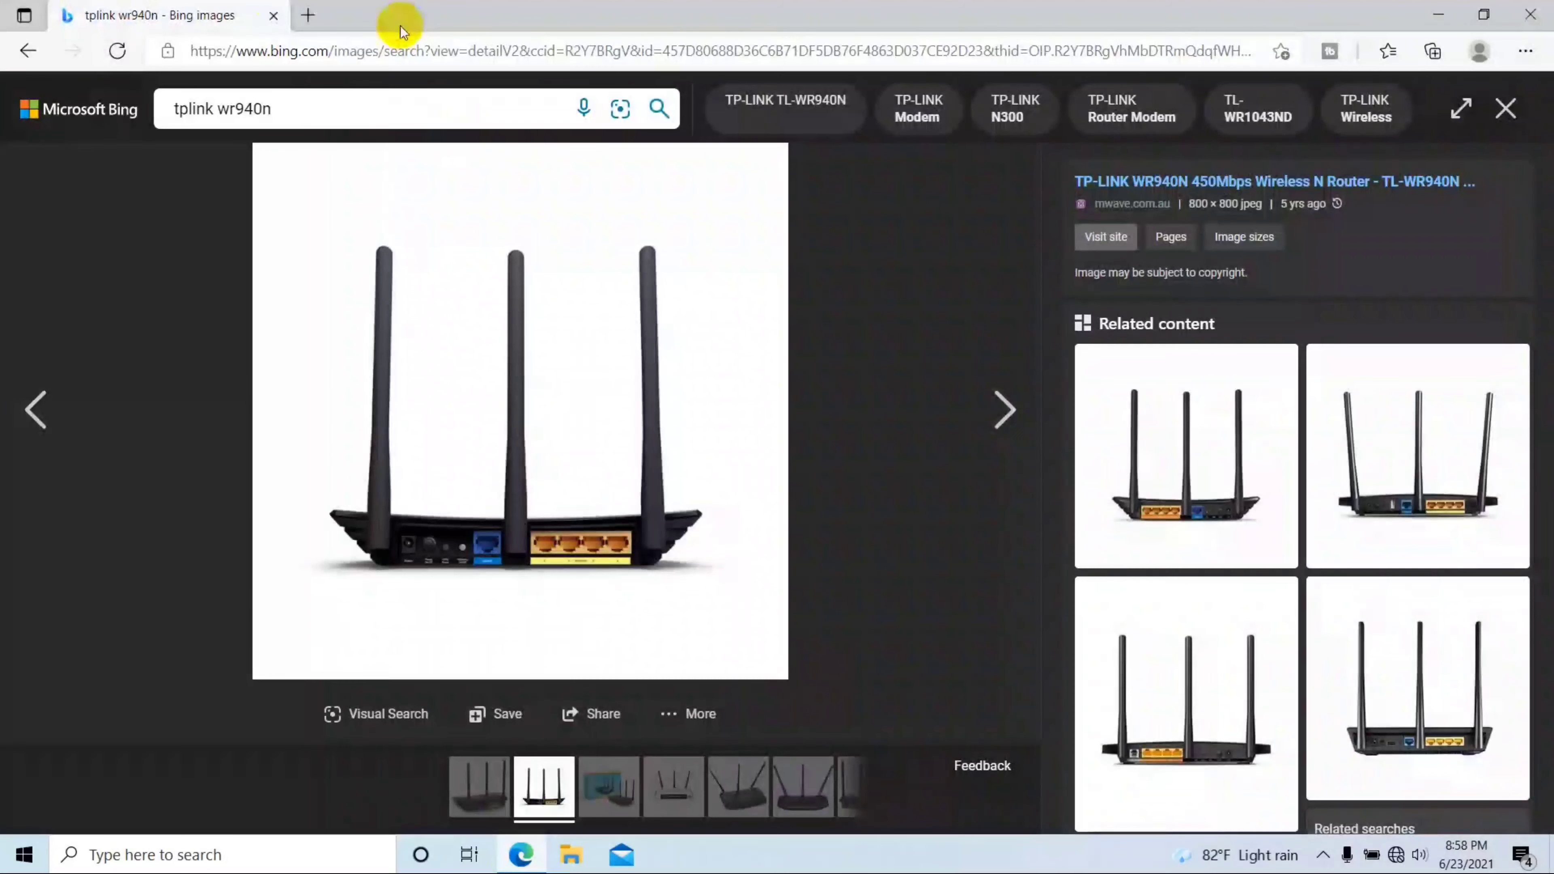
pyautogui.click(310, 14)
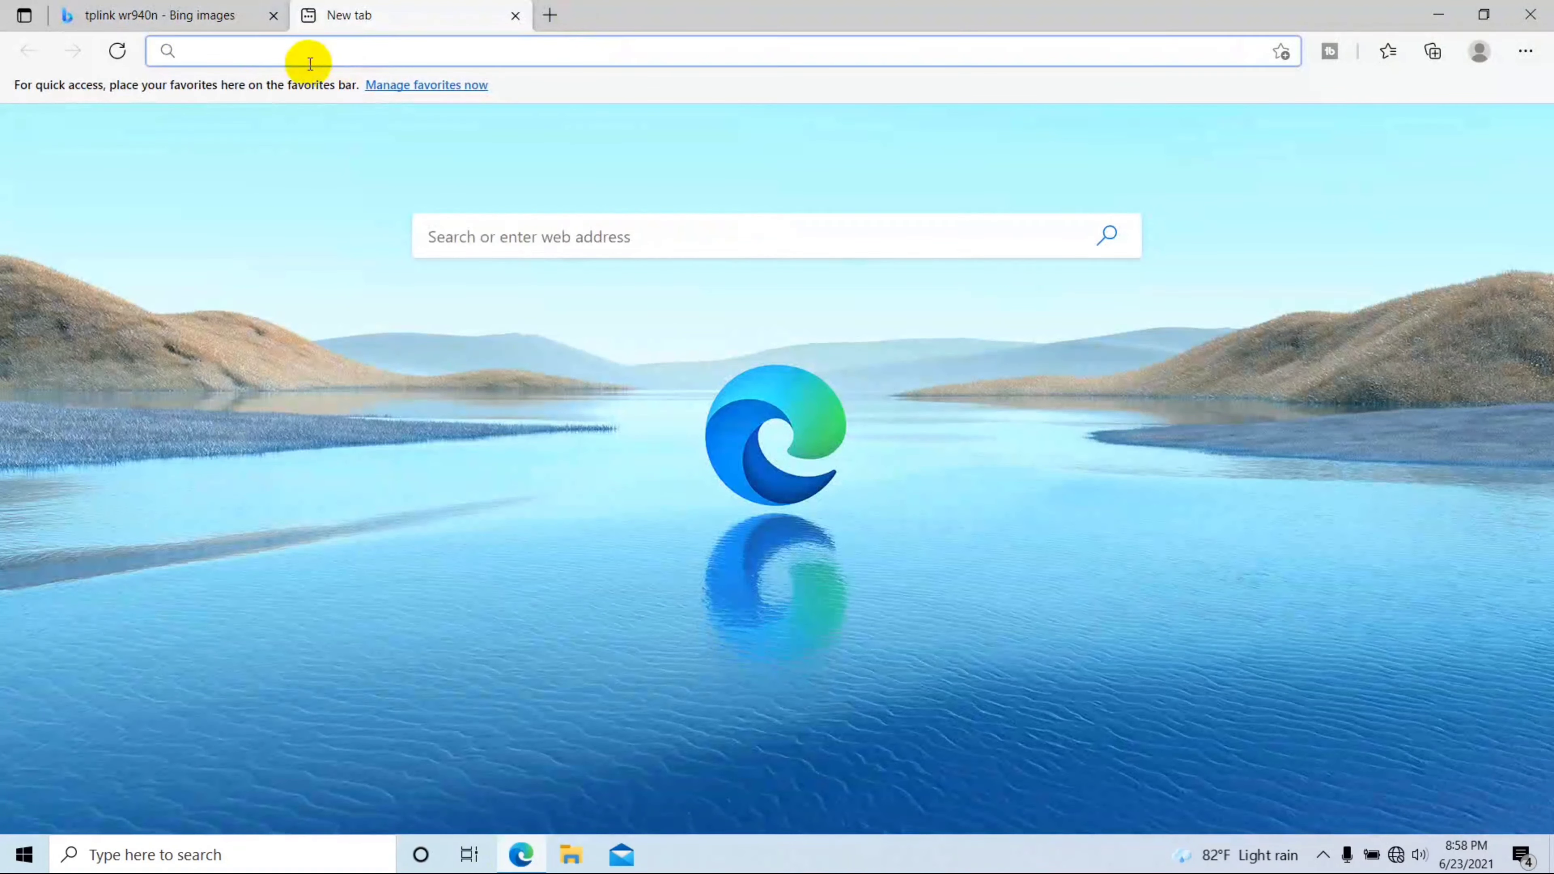
pyautogui.write('192.168.0.1')
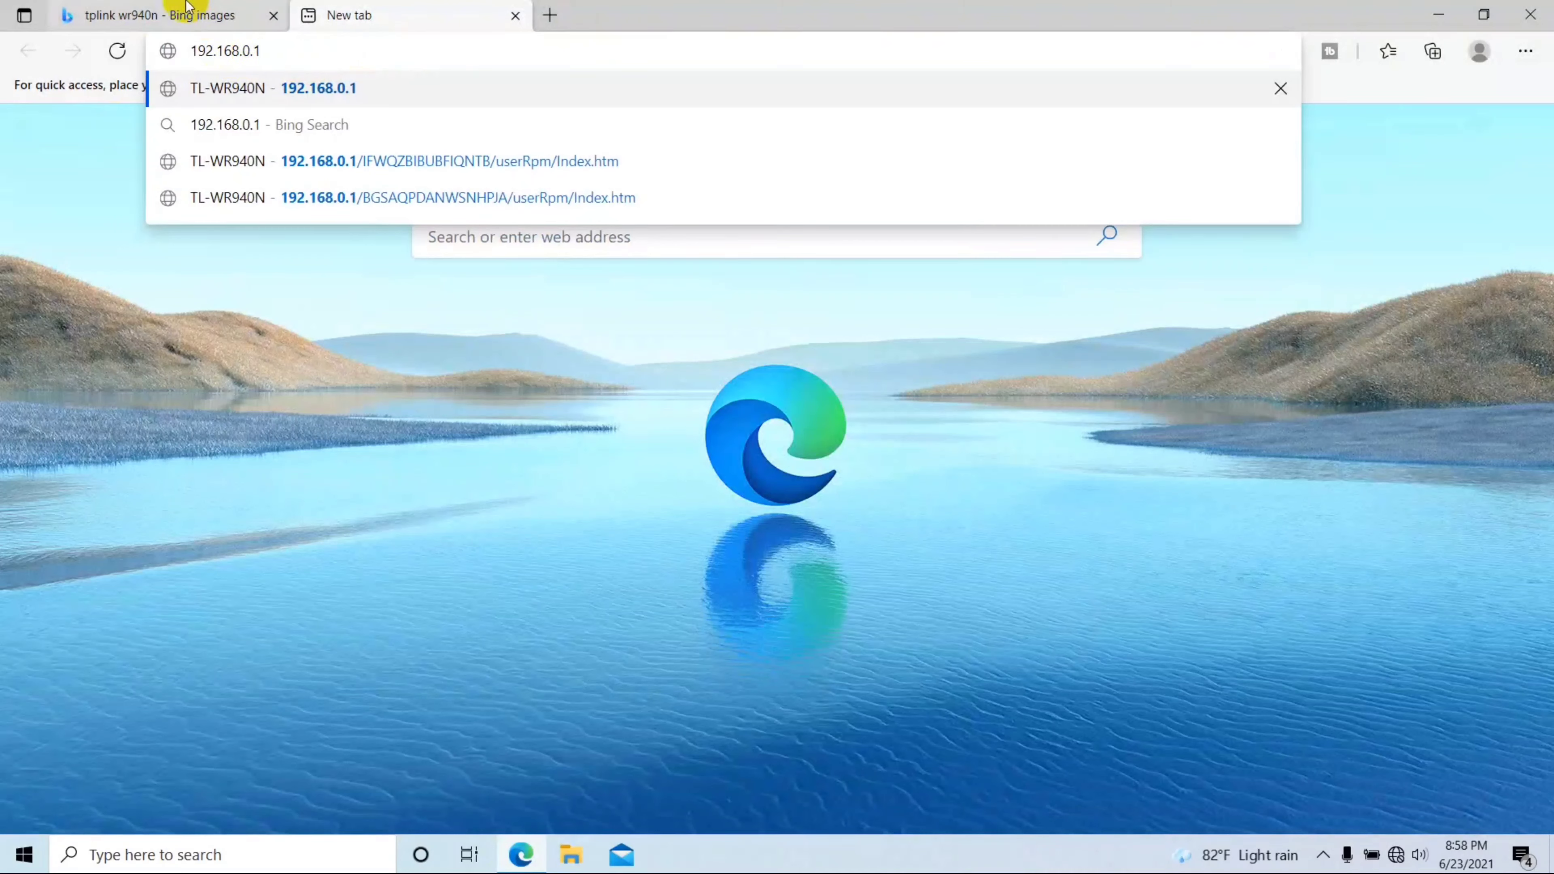
pyautogui.press('Return')
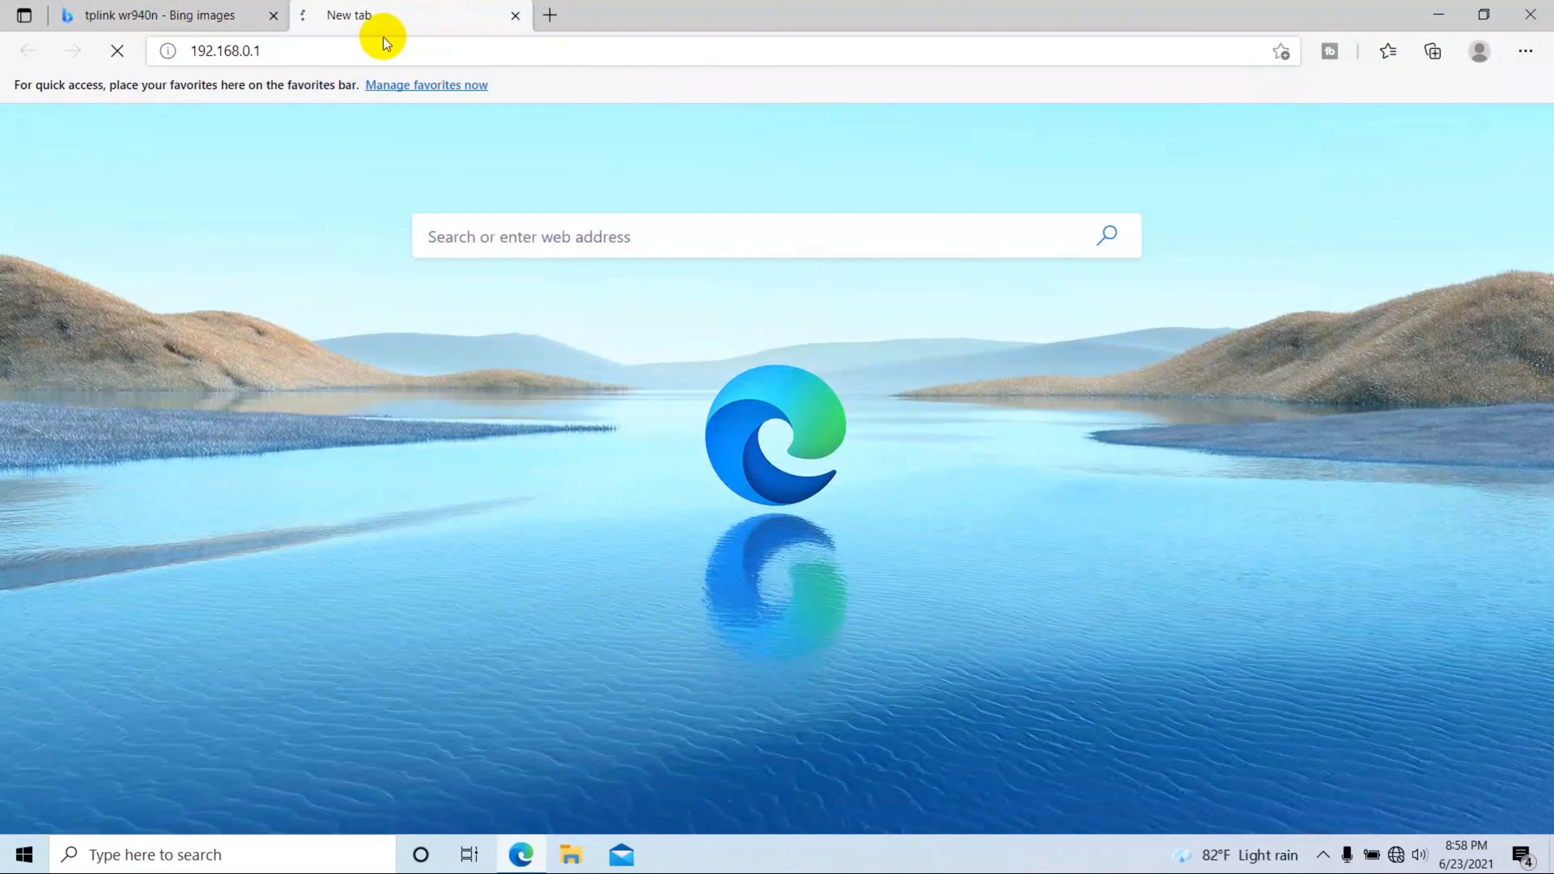
pyautogui.click(549, 14)
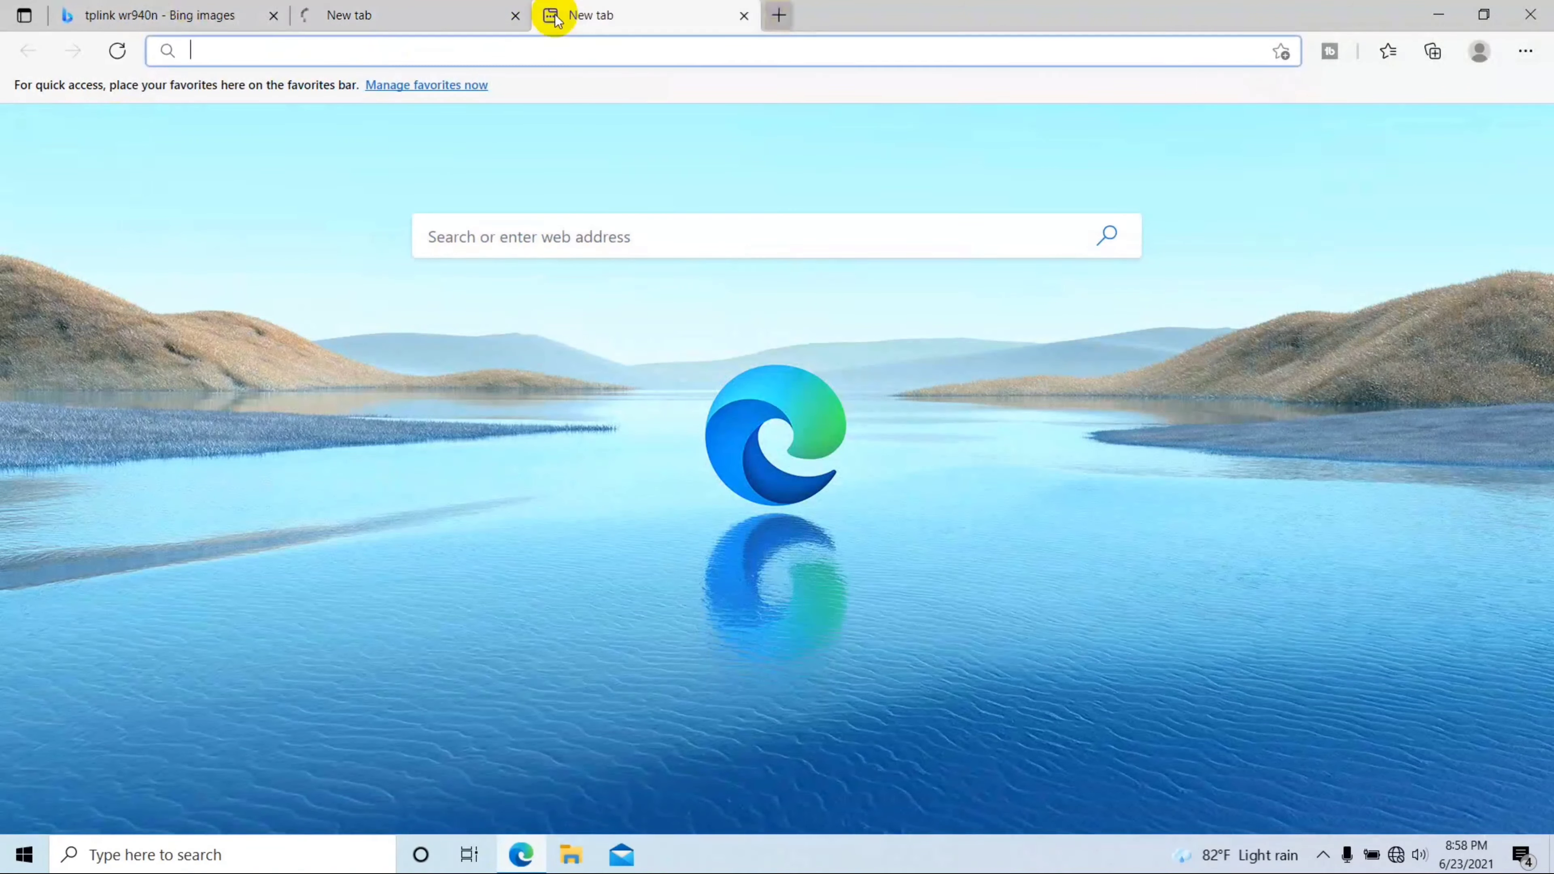
pyautogui.write('http:')
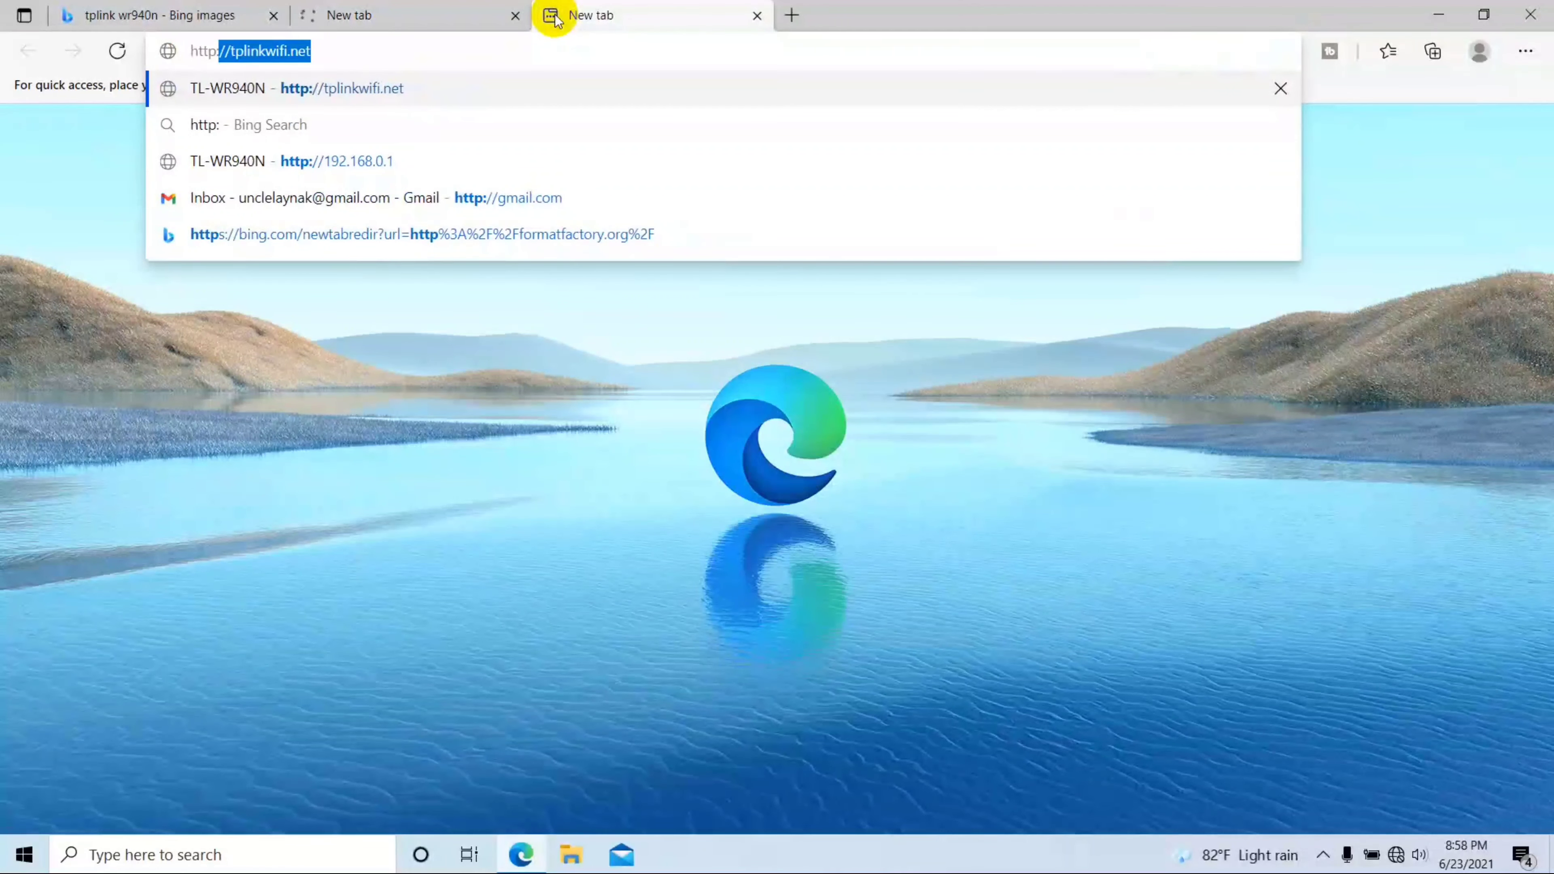
pyautogui.write('//t')
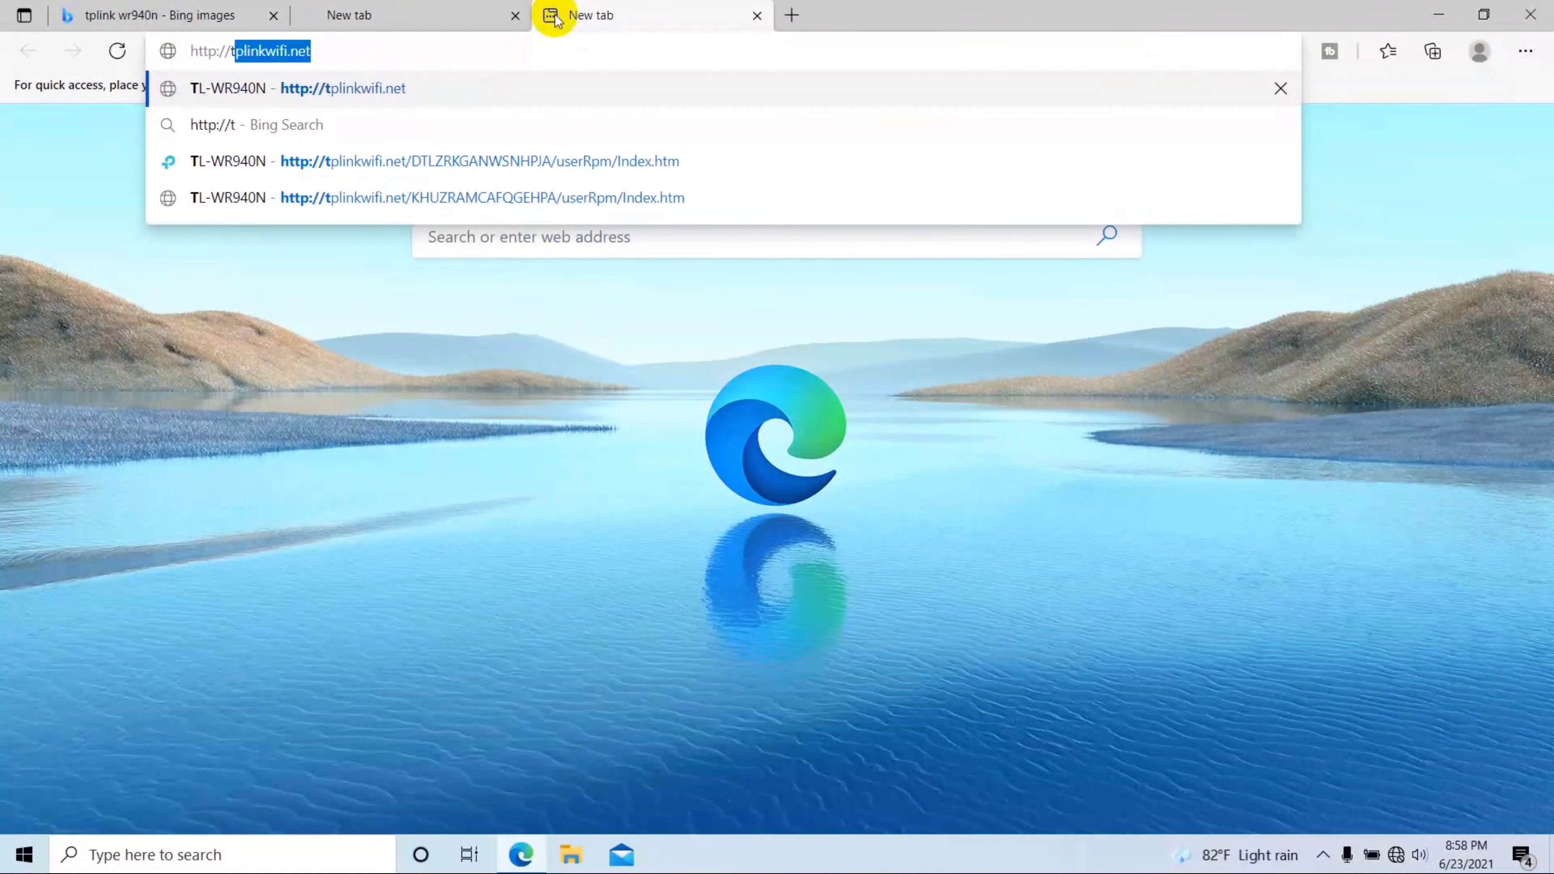
pyautogui.press('Right')
pyautogui.press('Return')
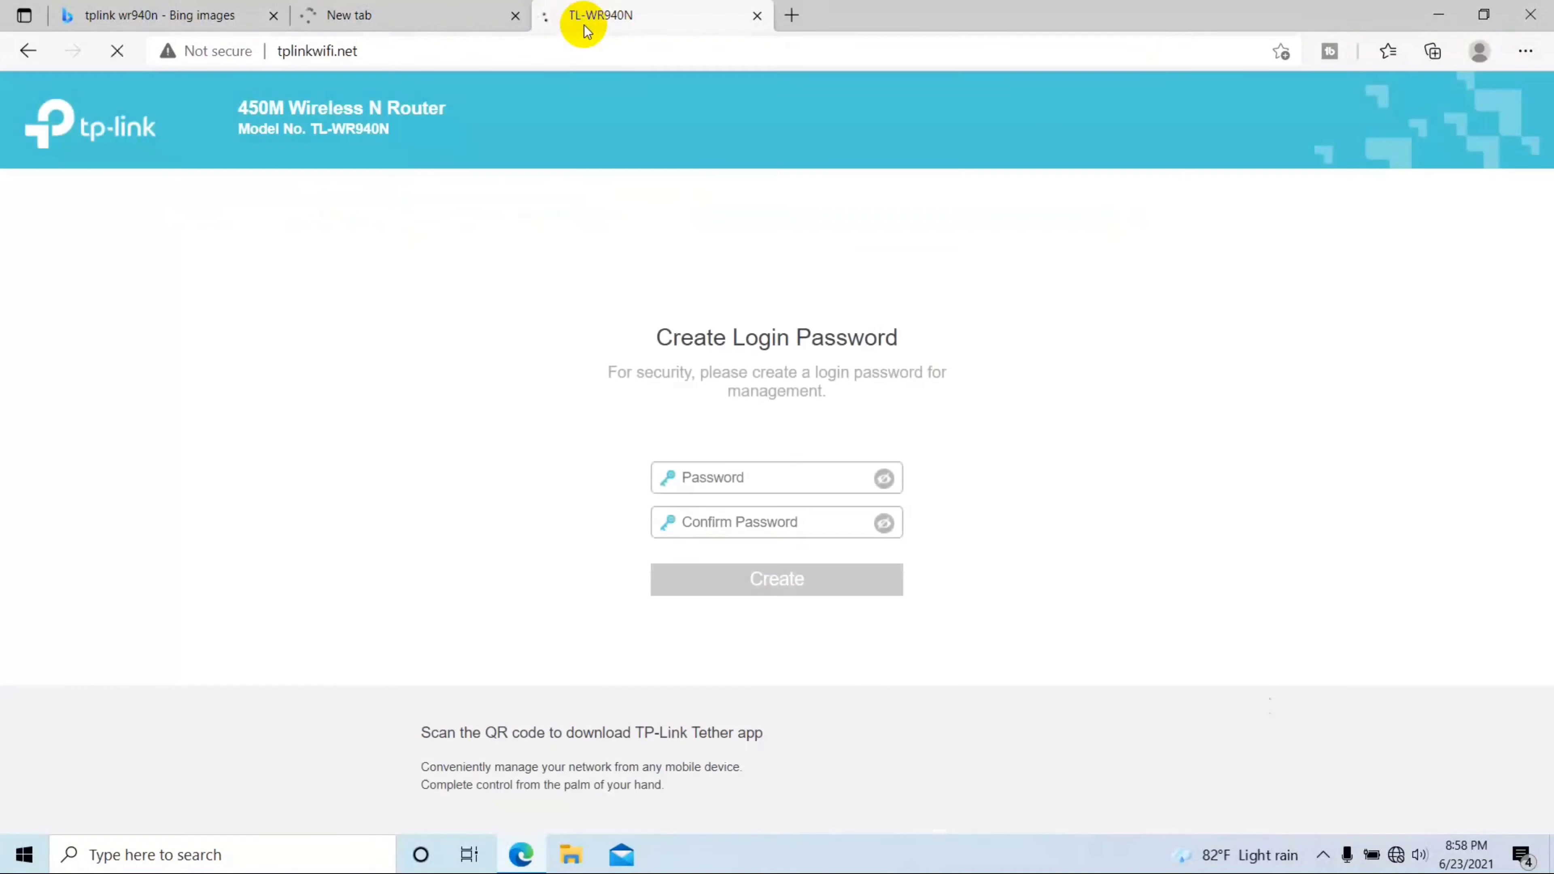
# Step: Close the timed-out 192.168.0.1 tab, keeping the router's login page
pyautogui.click(497, 24)
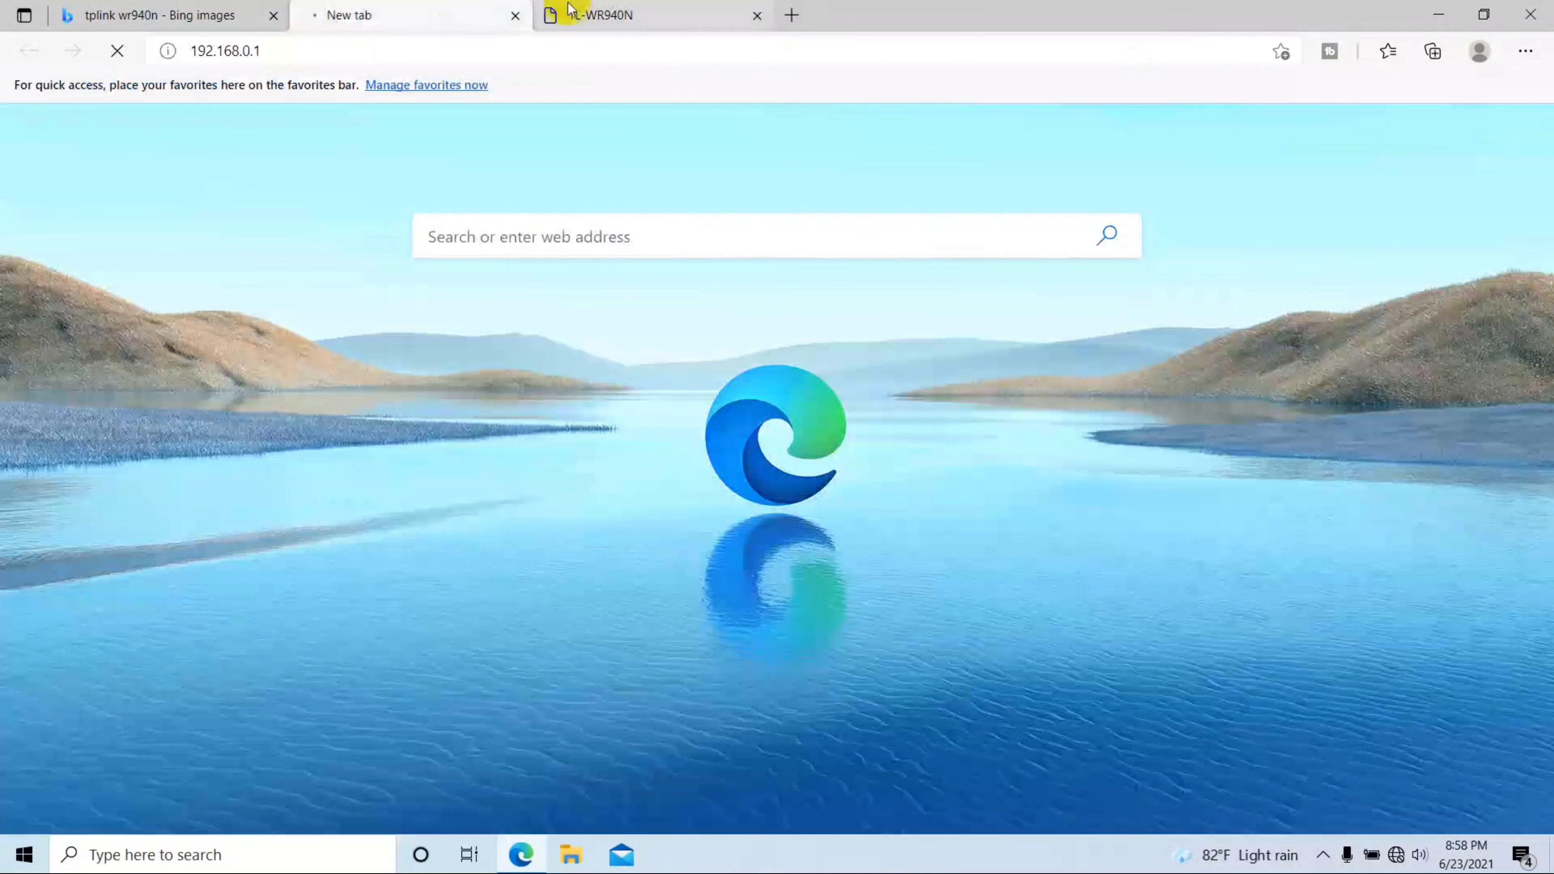
pyautogui.click(559, 15)
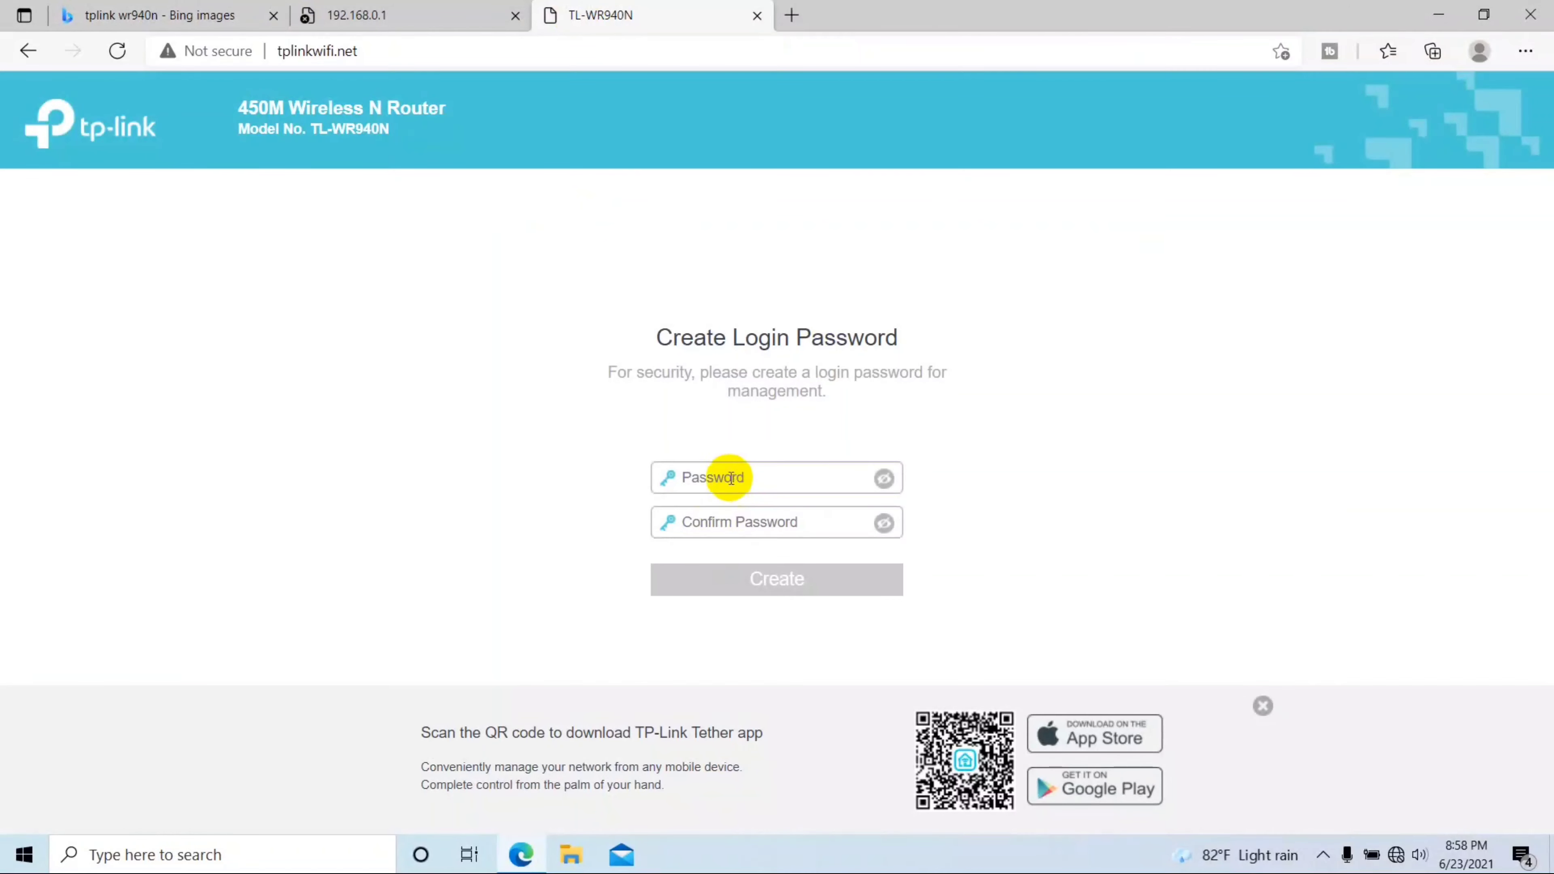
pyautogui.click(719, 475)
pyautogui.click(425, 8)
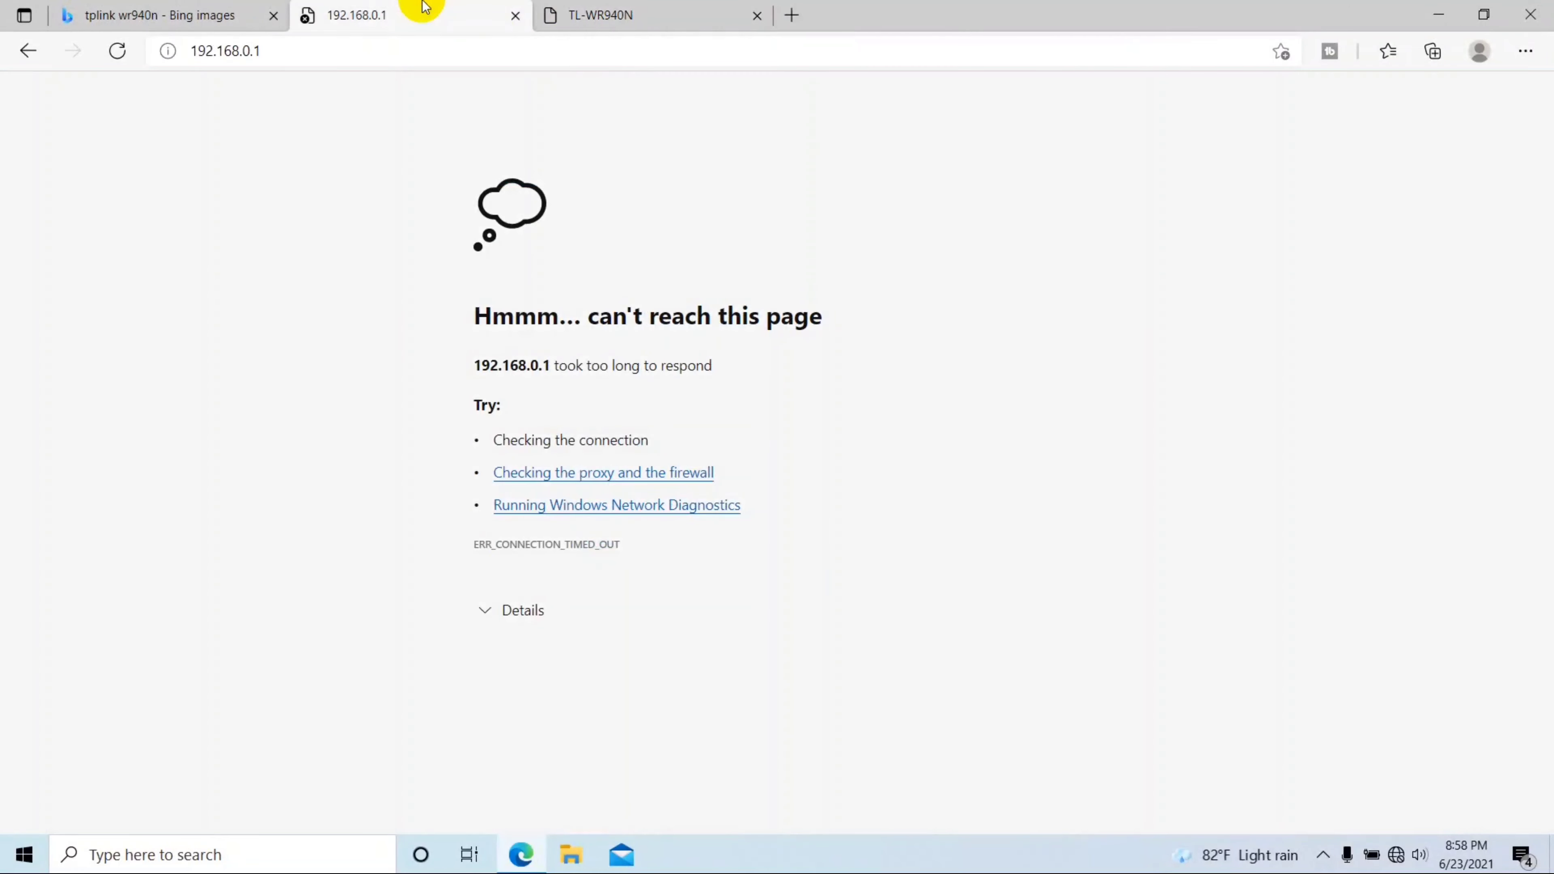
pyautogui.click(515, 16)
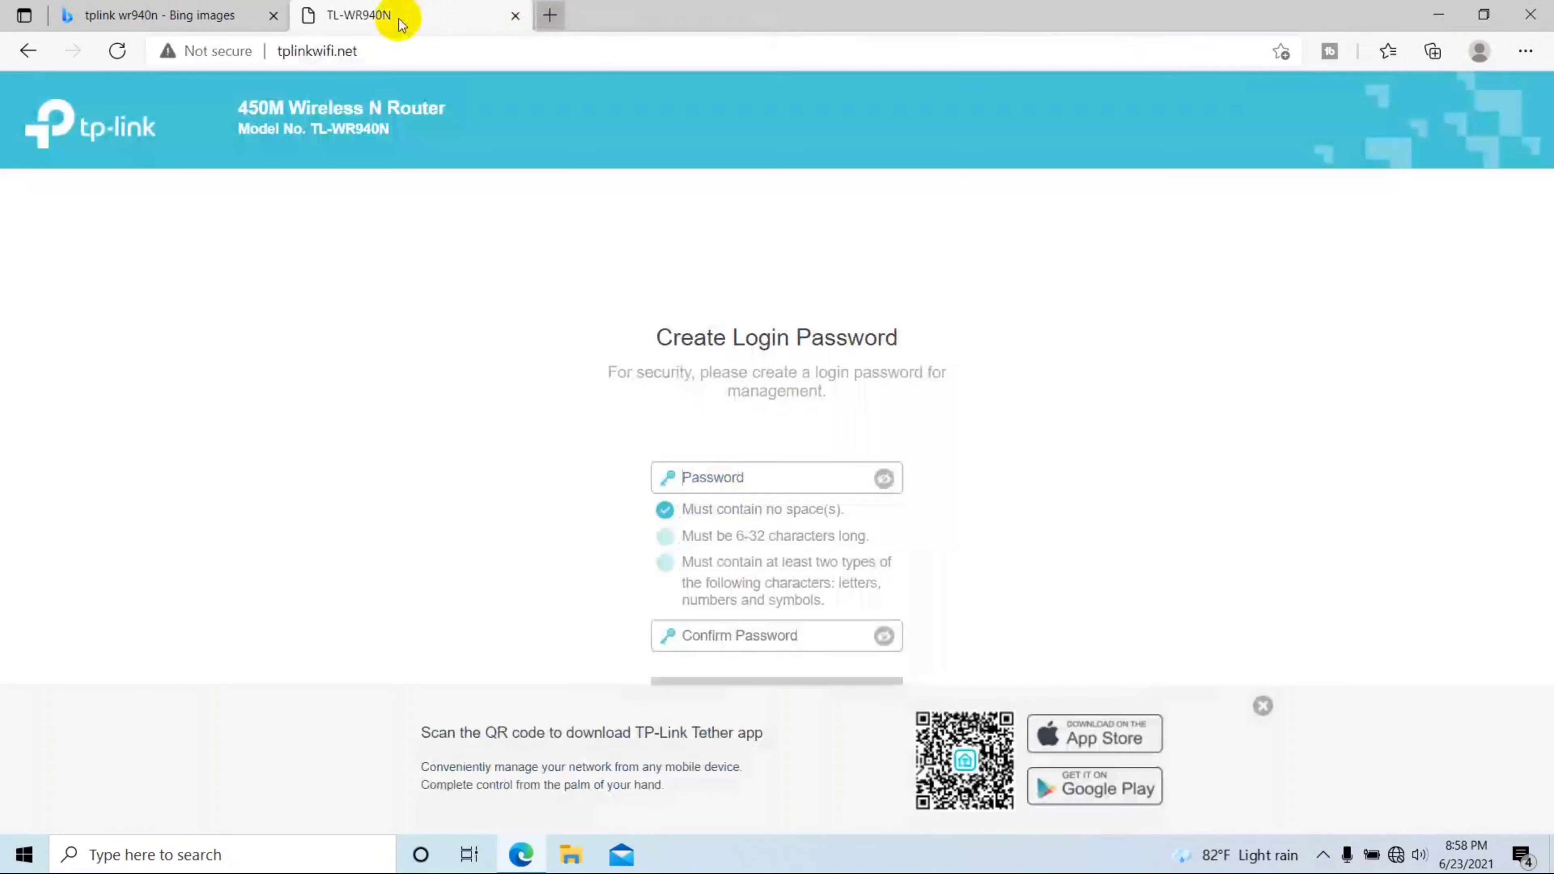
# Step: Enter and confirm a new management login password, then create it
pyautogui.click(738, 485)
pyautogui.write('abc')
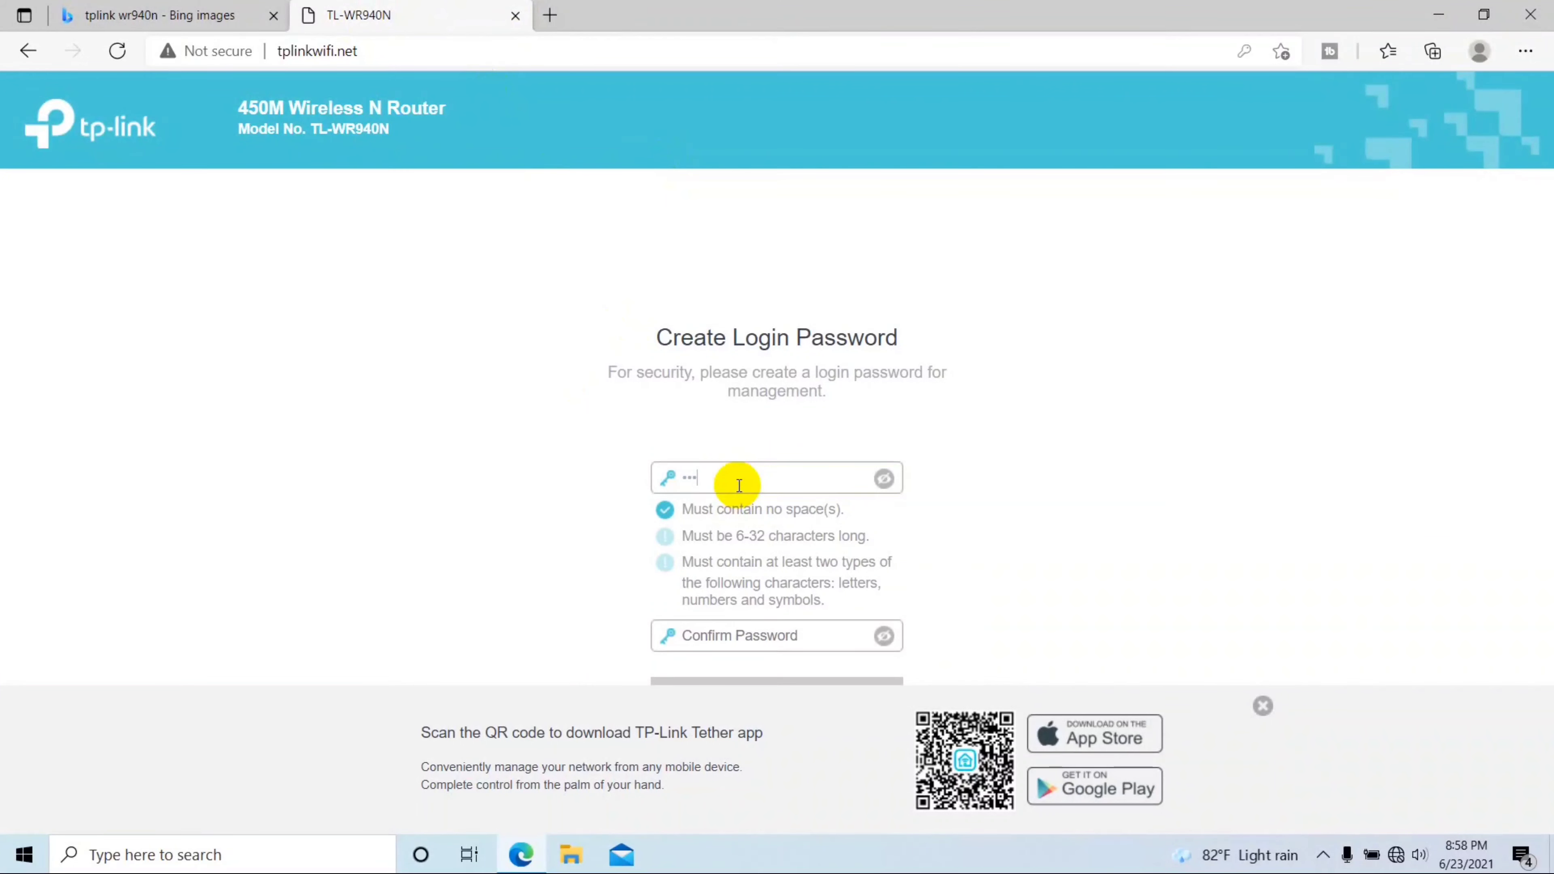
pyautogui.press('BackSpace')
pyautogui.press('BackSpace')
pyautogui.press('BackSpace')
pyautogui.write('123456')
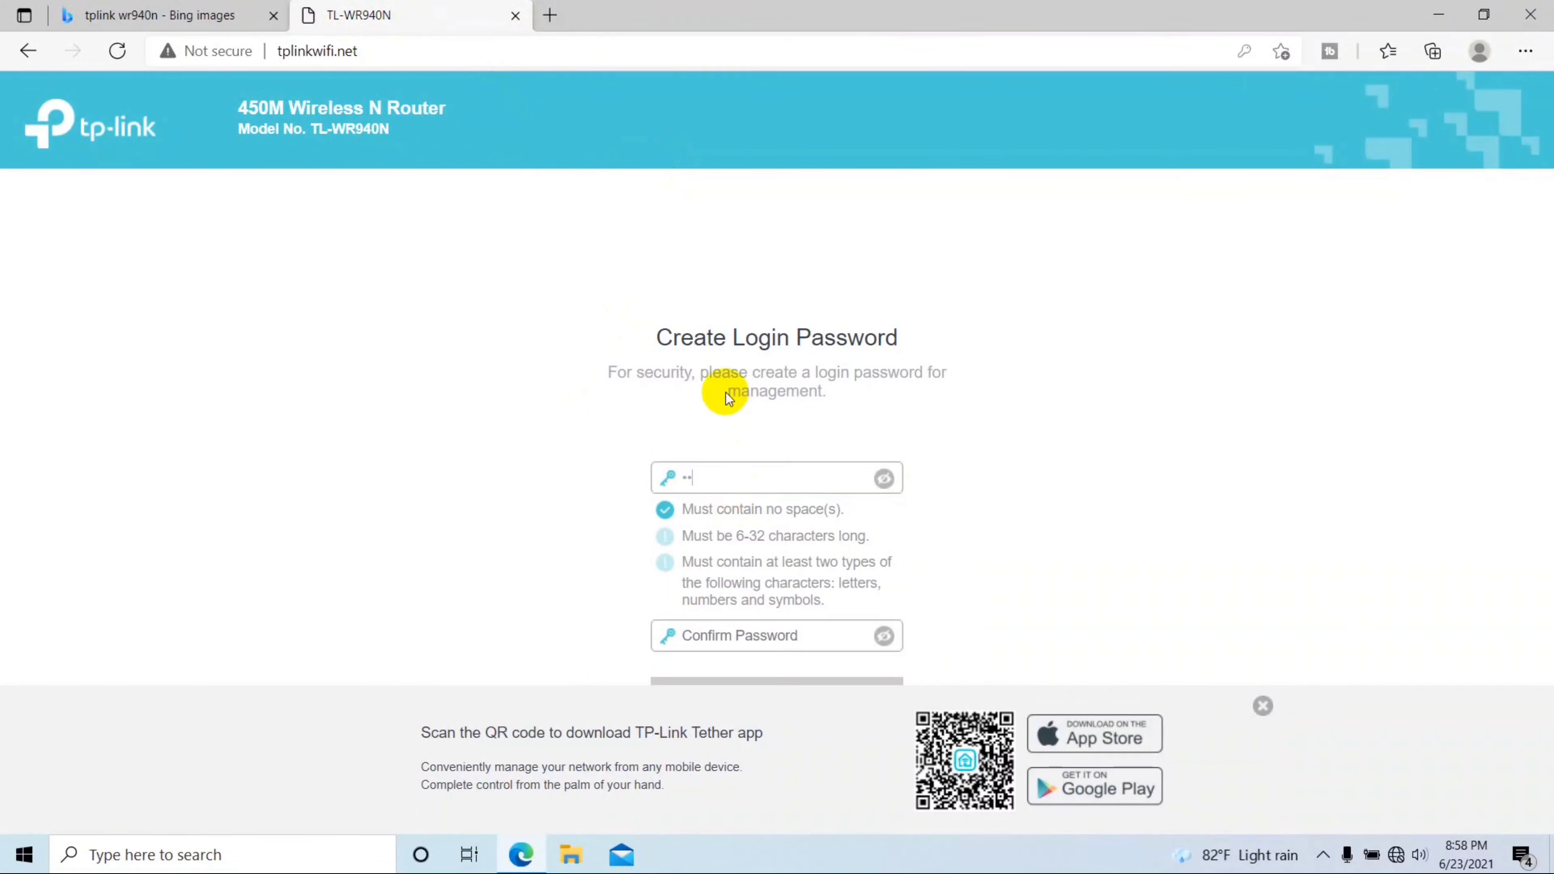
pyautogui.write('78')
pyautogui.press('Tab')
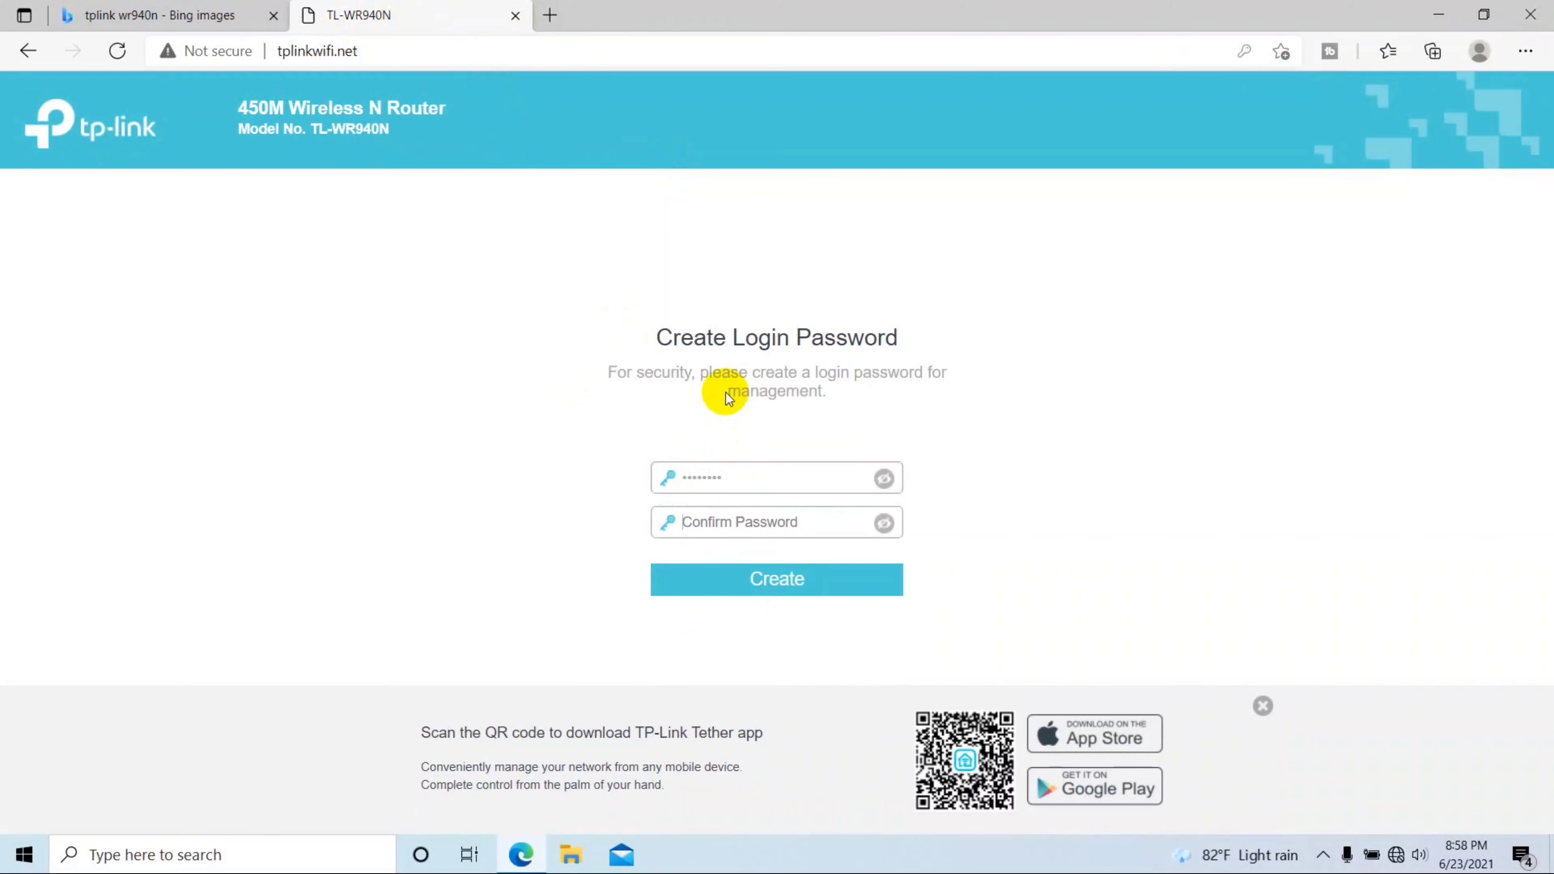
pyautogui.write('12345678')
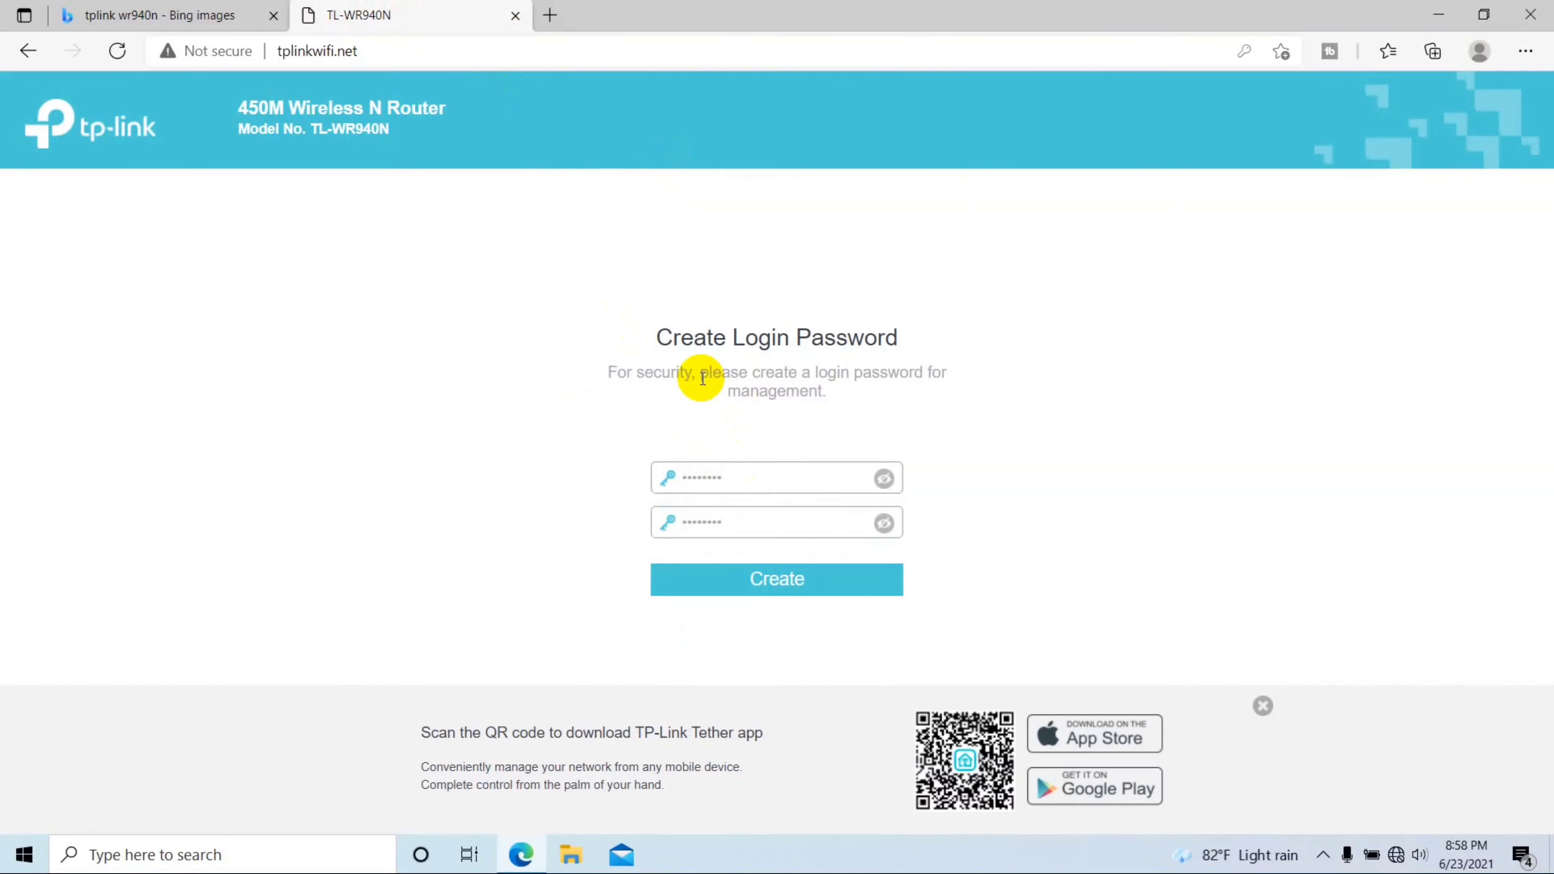
pyautogui.click(731, 588)
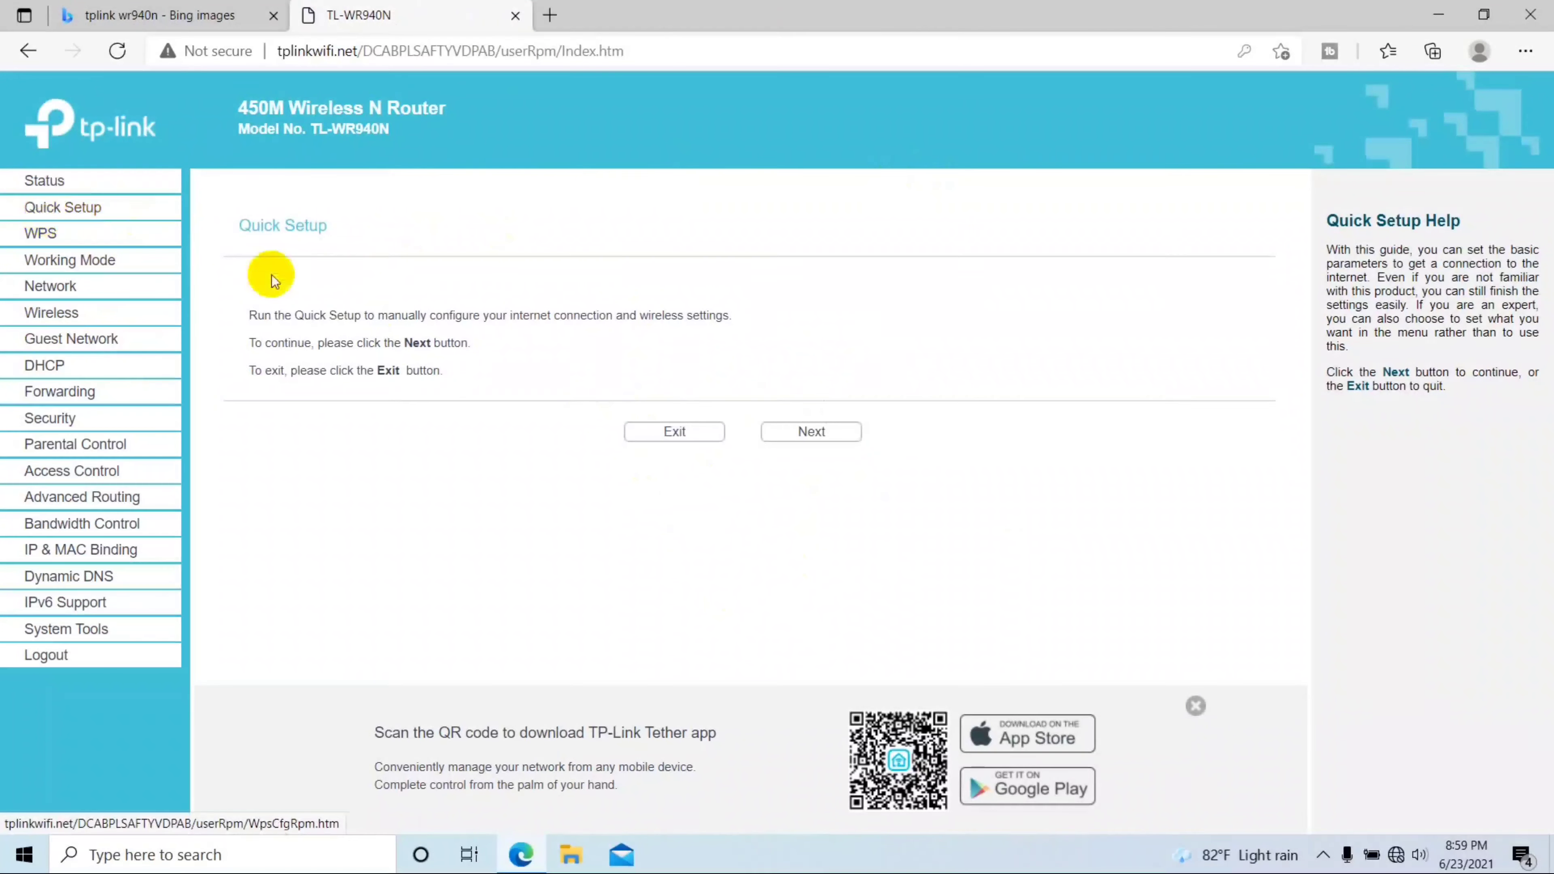
# Step: Set Working Mode to Access Point, save, and accept the reboot
pyautogui.click(48, 261)
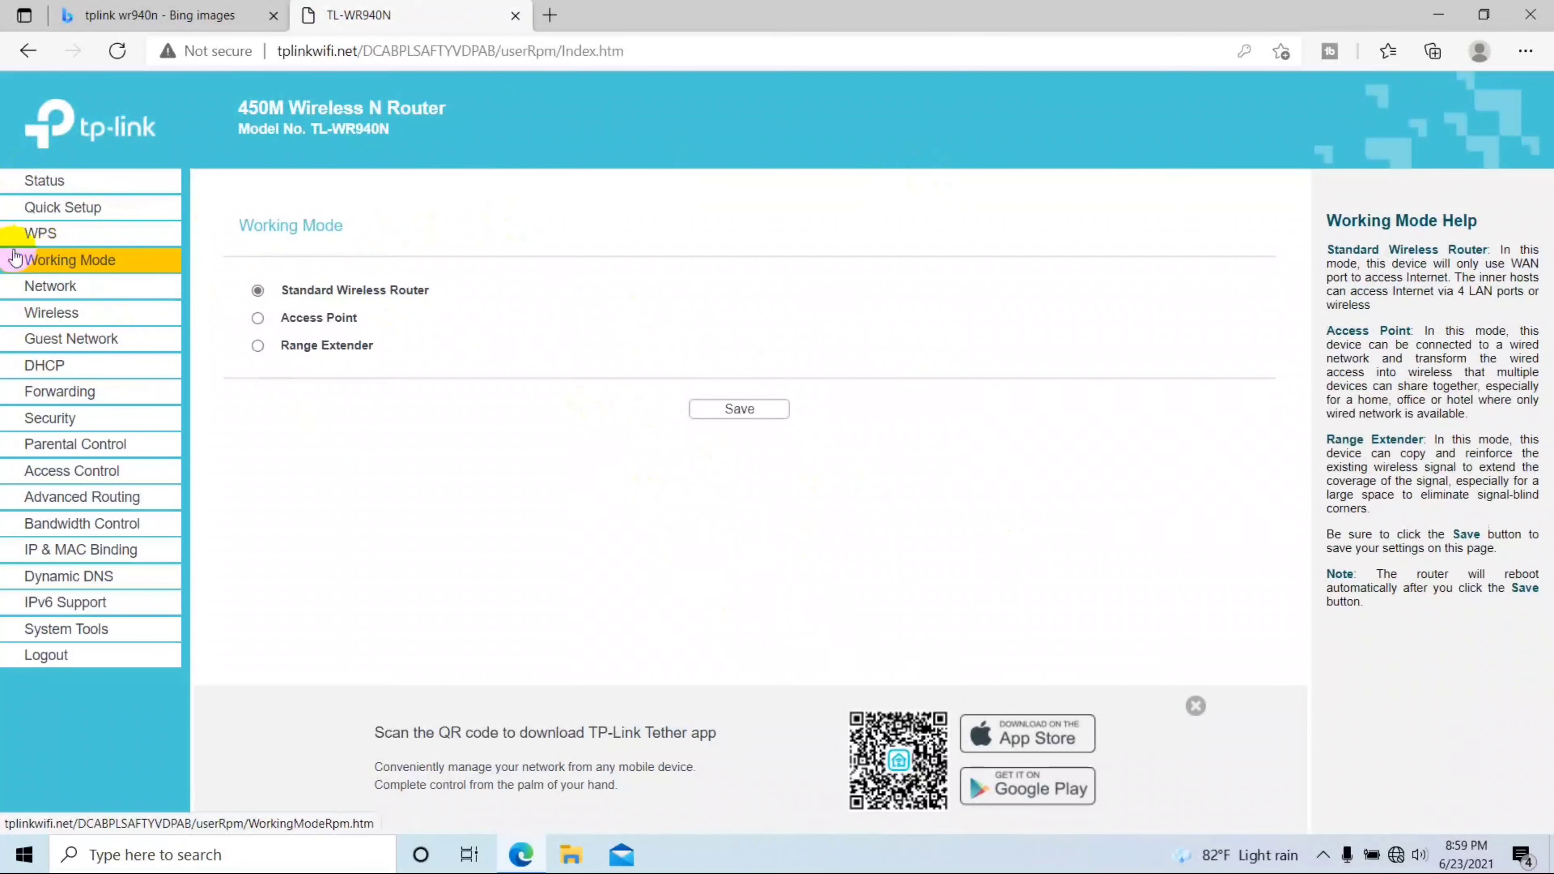
pyautogui.click(257, 318)
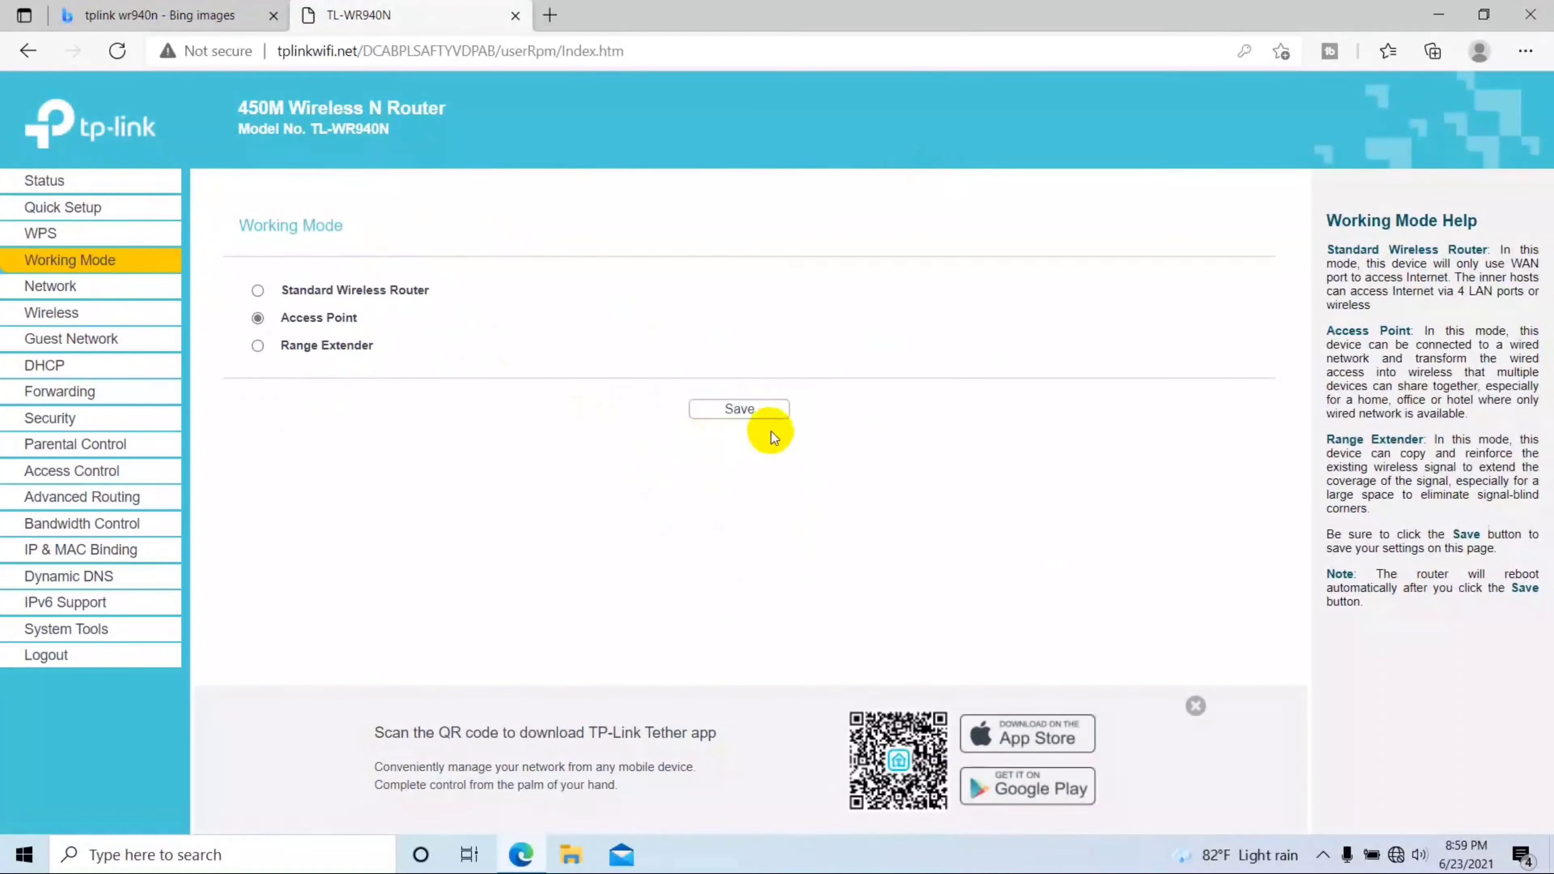
pyautogui.click(731, 415)
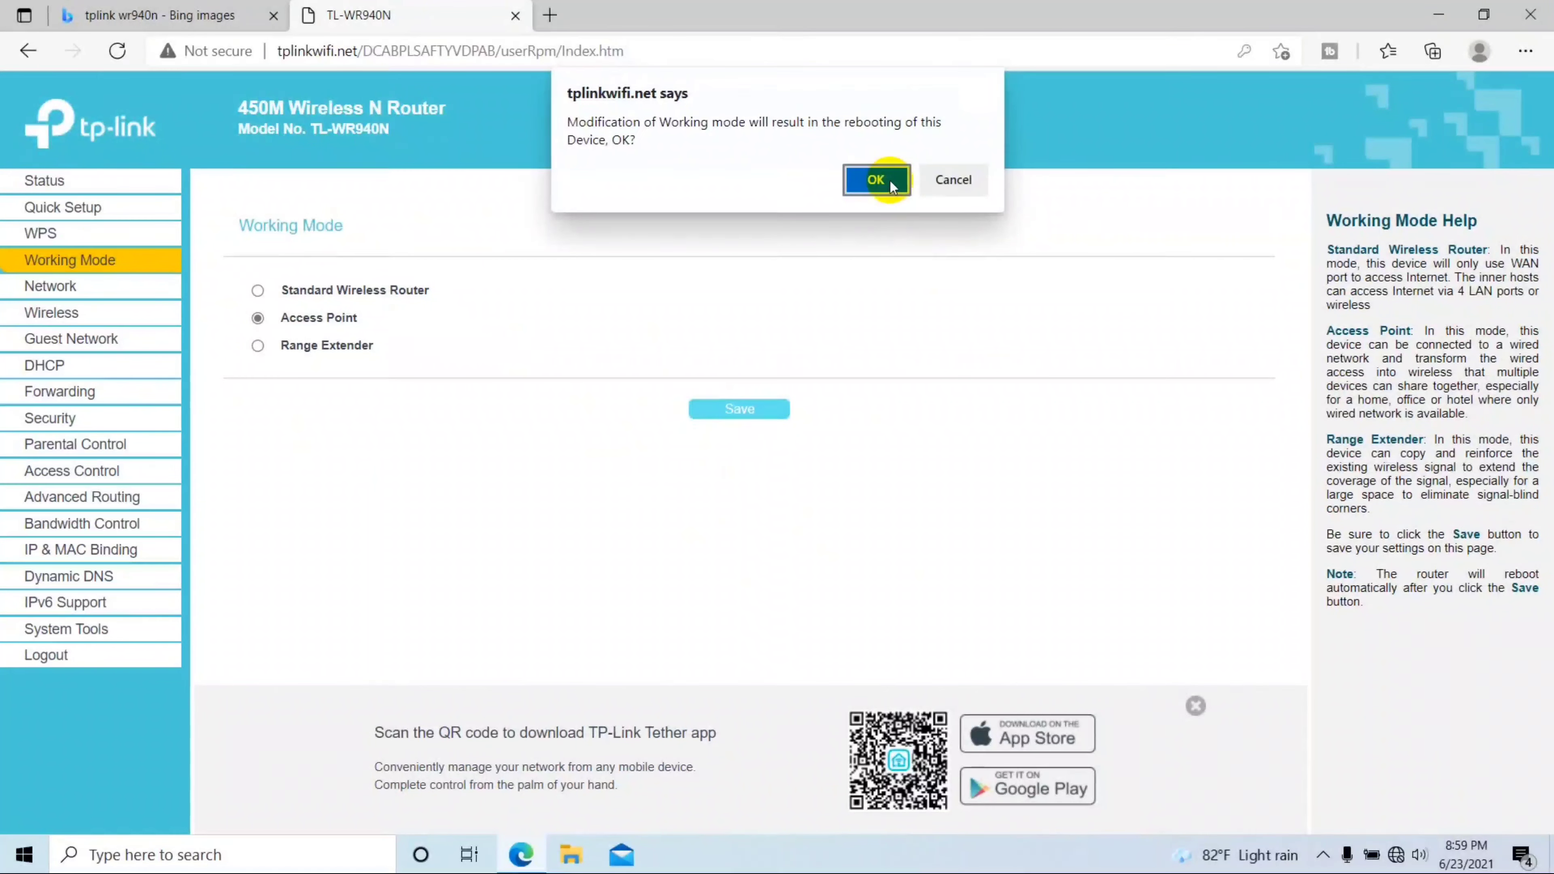
pyautogui.click(877, 180)
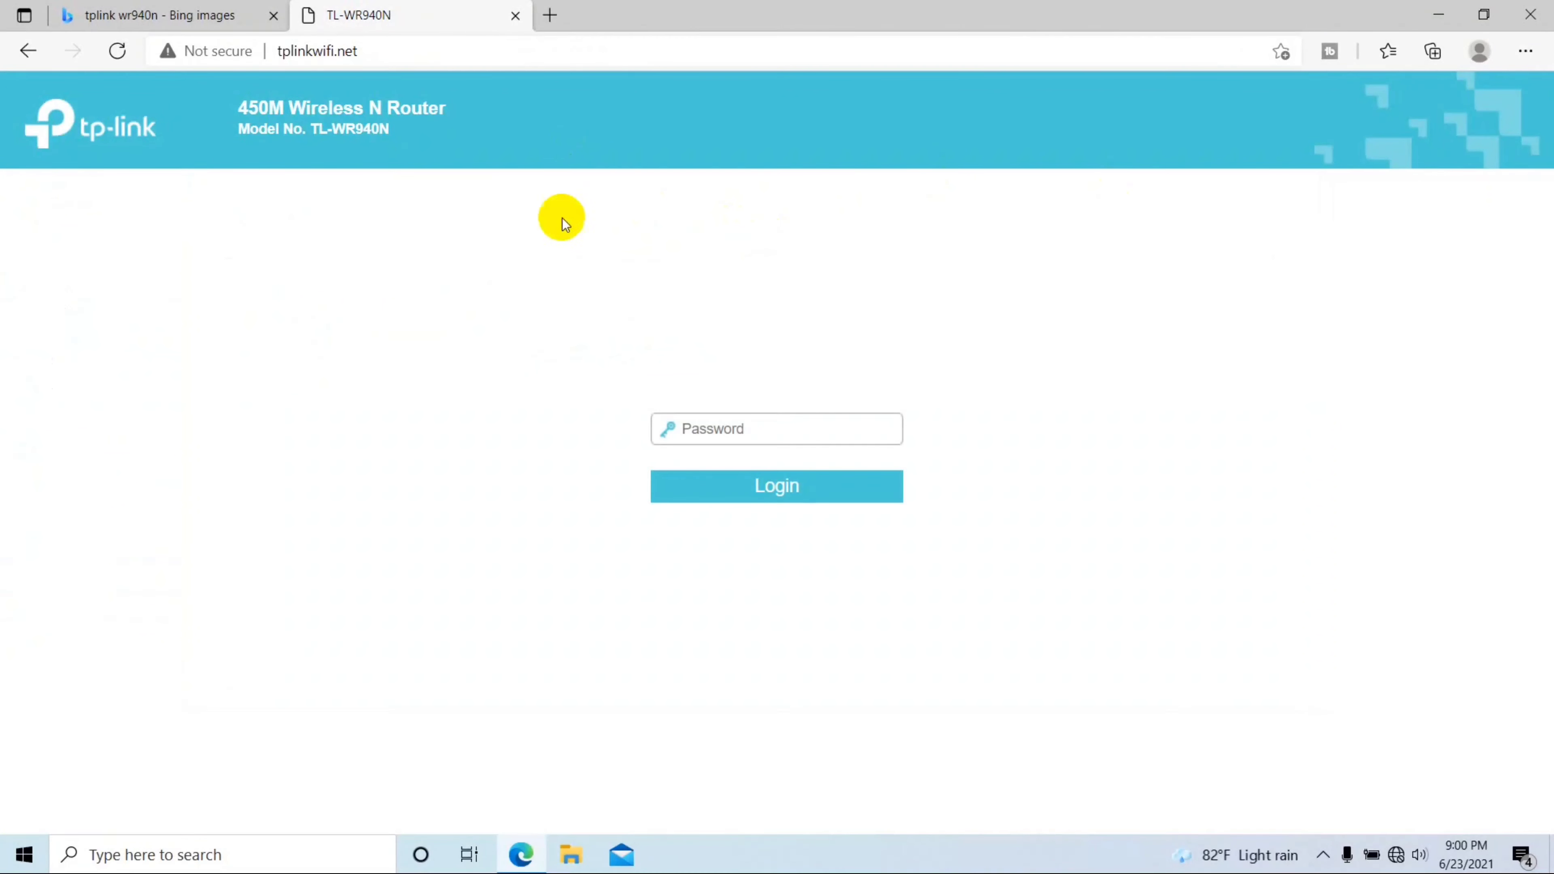
# Step: Log in with the router password, check Working Mode, then open the Network LAN settings
pyautogui.click(740, 429)
pyautogui.write('admin')
pyautogui.press('BackSpace')
pyautogui.press('BackSpace')
pyautogui.press('BackSpace')
pyautogui.press('BackSpace')
pyautogui.press('BackSpace')
pyautogui.write('********')
pyautogui.press('Return')
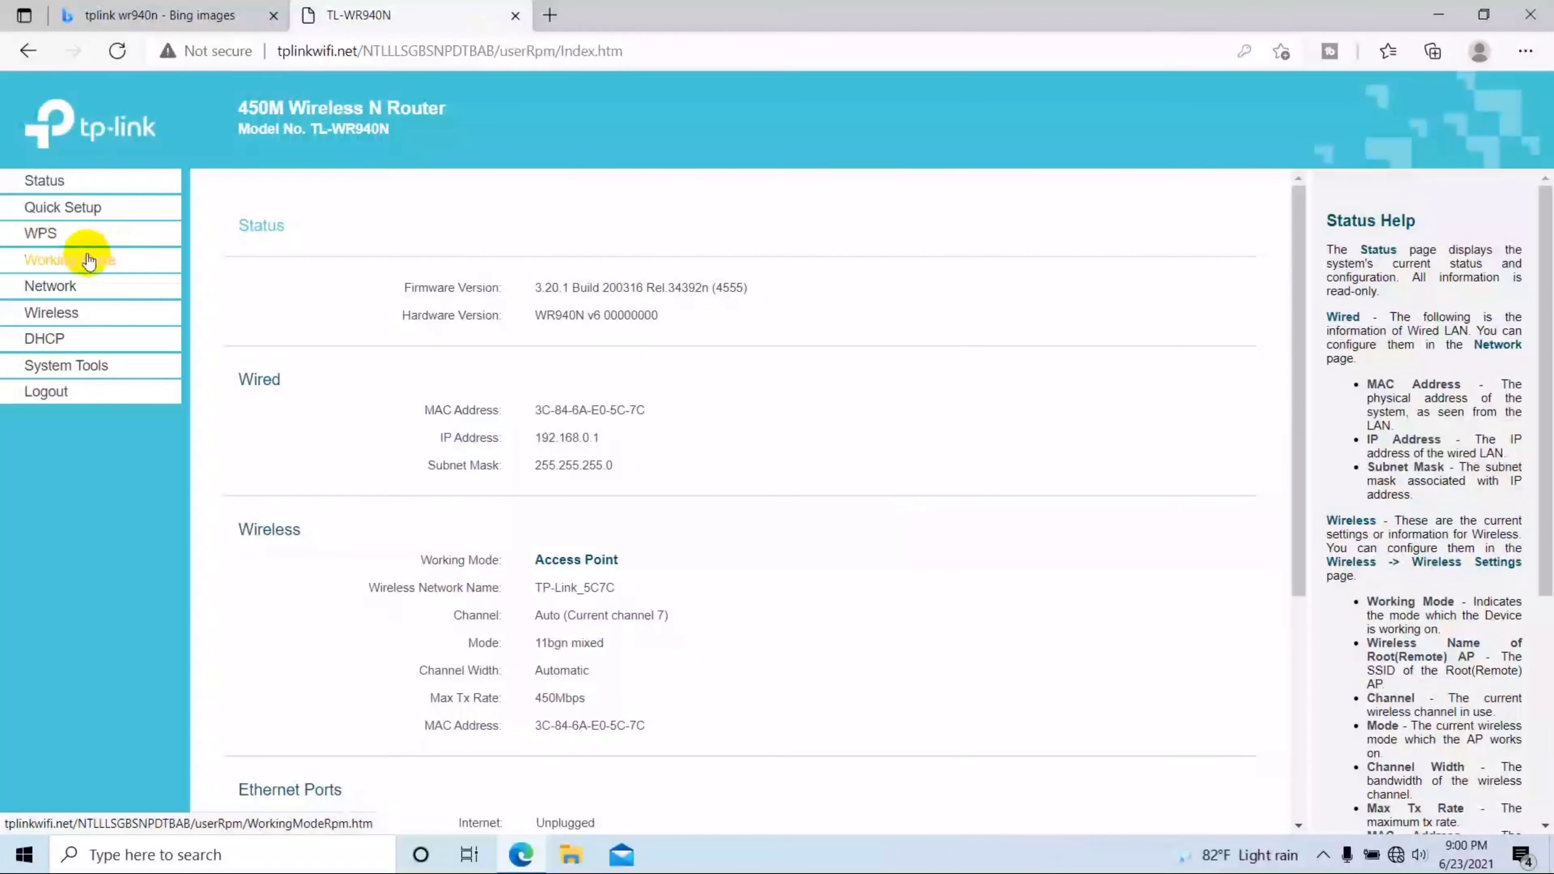
pyautogui.click(77, 260)
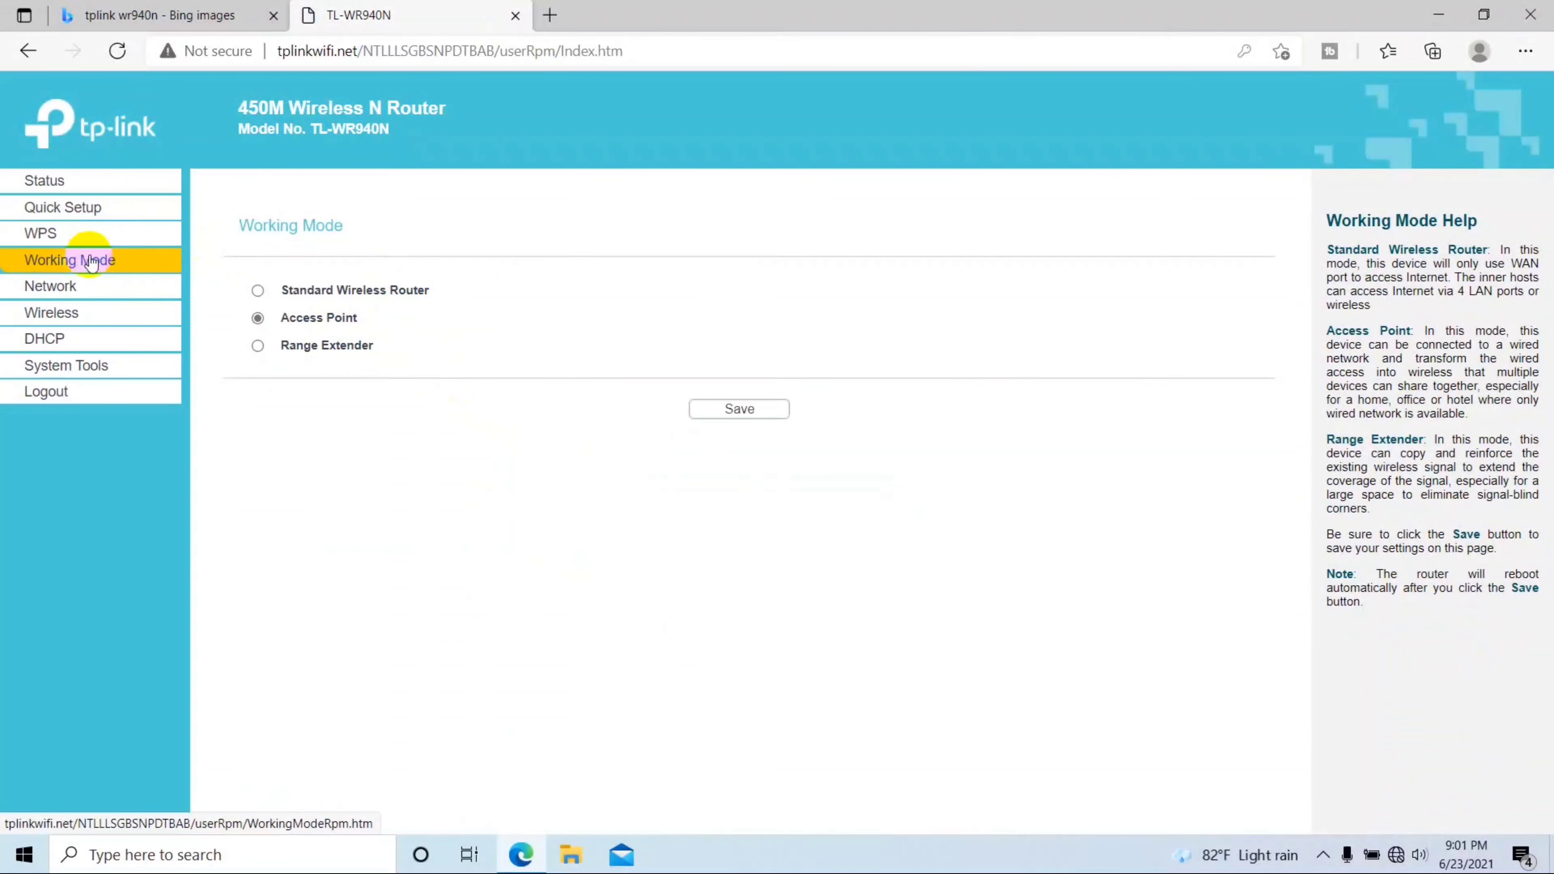
pyautogui.click(50, 285)
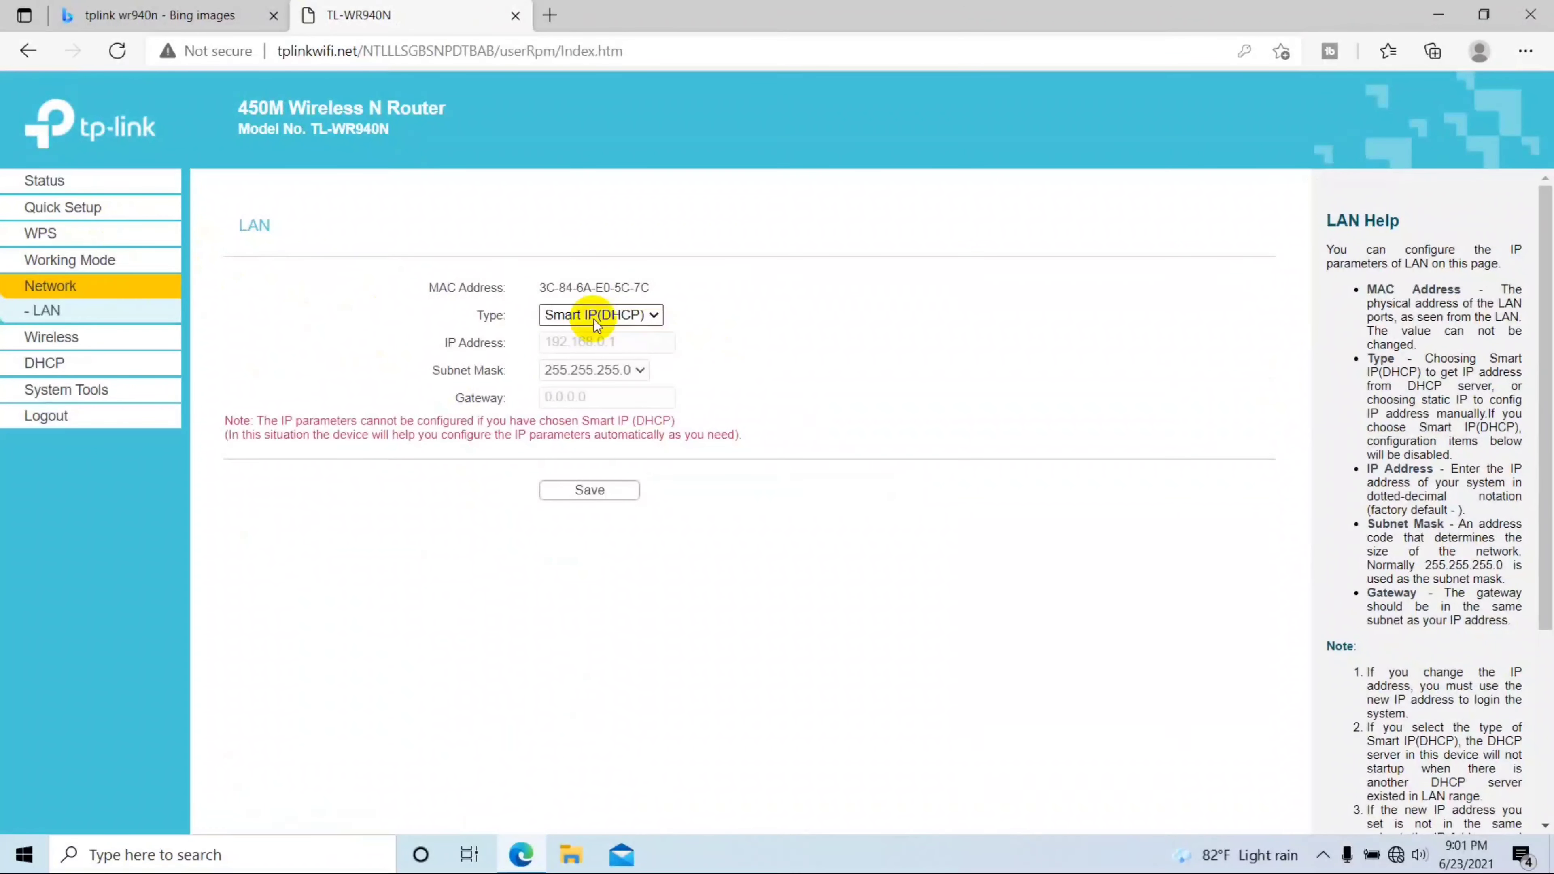
# Step: Set LAN type to Static IP, IP 192.168.50.10, gateway 192.168.50.1, then save and reboot
pyautogui.click(619, 316)
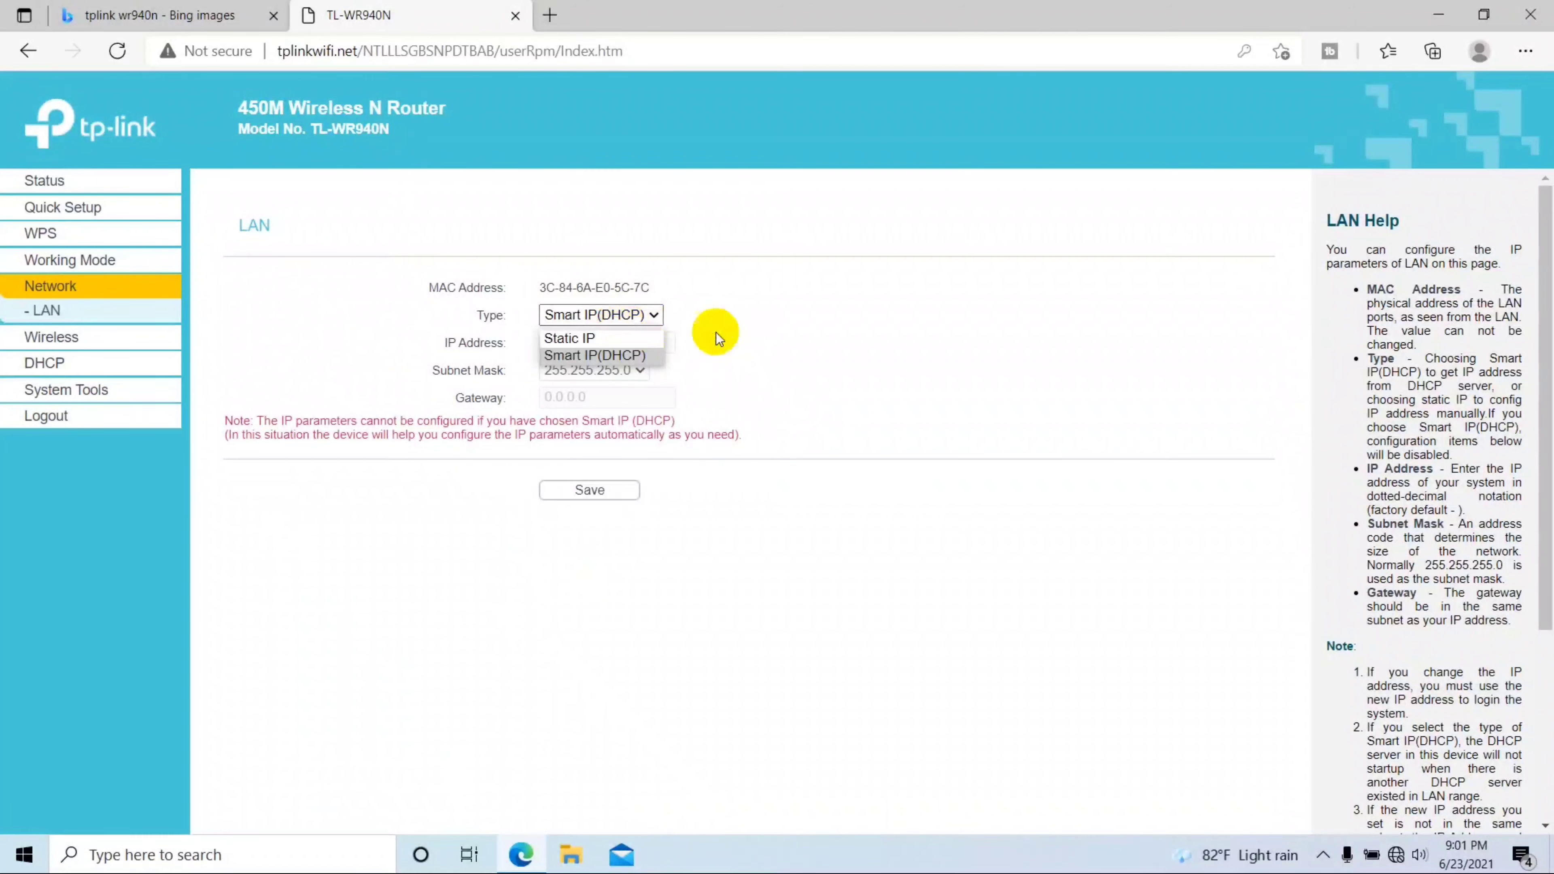
pyautogui.click(586, 338)
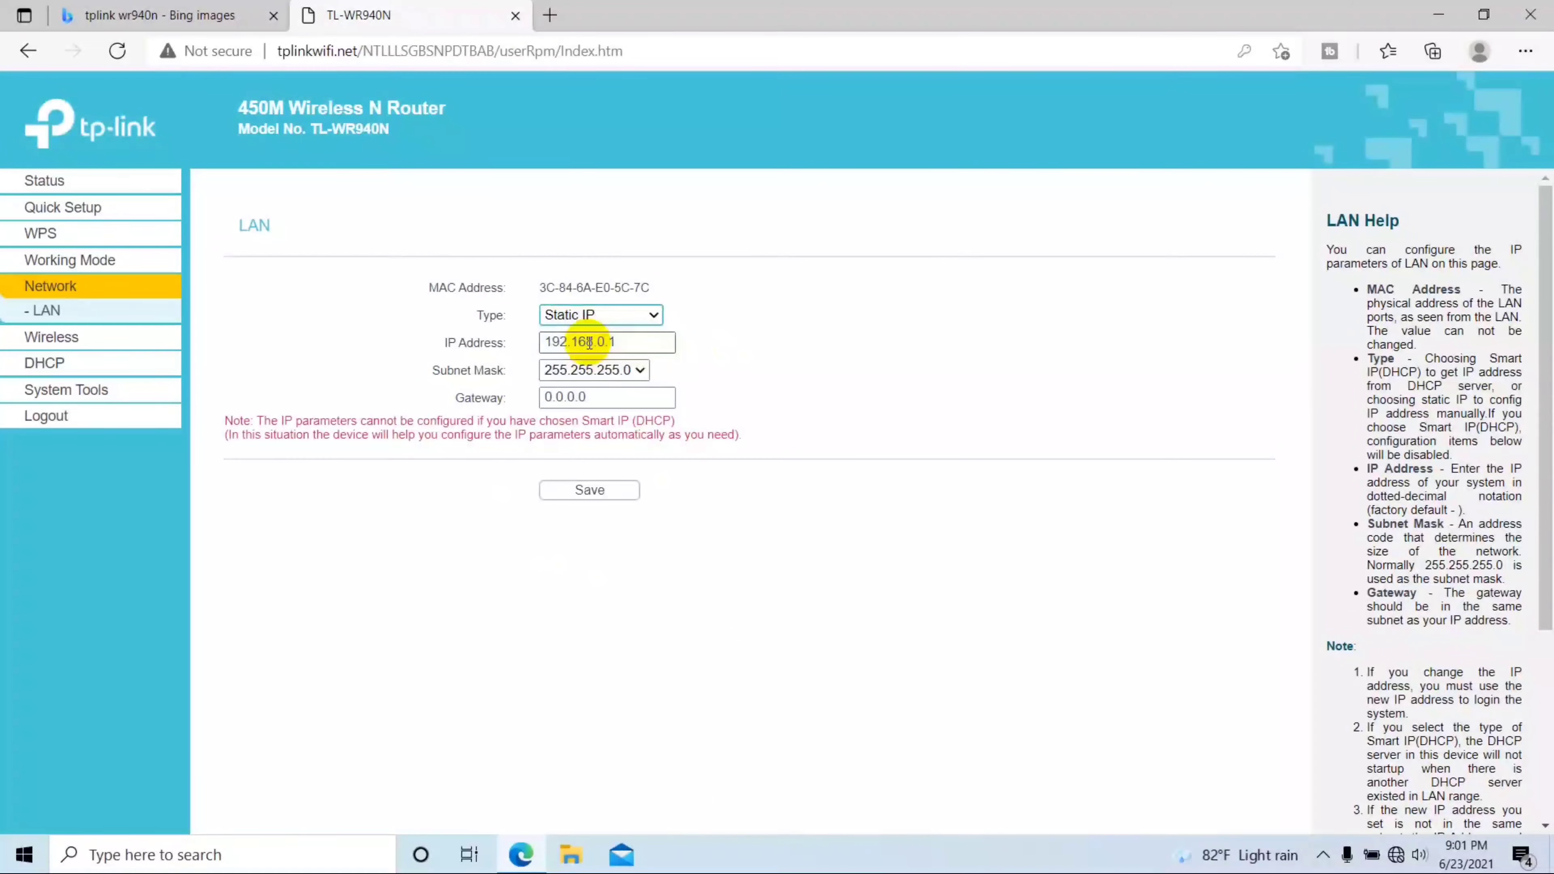
pyautogui.click(636, 340)
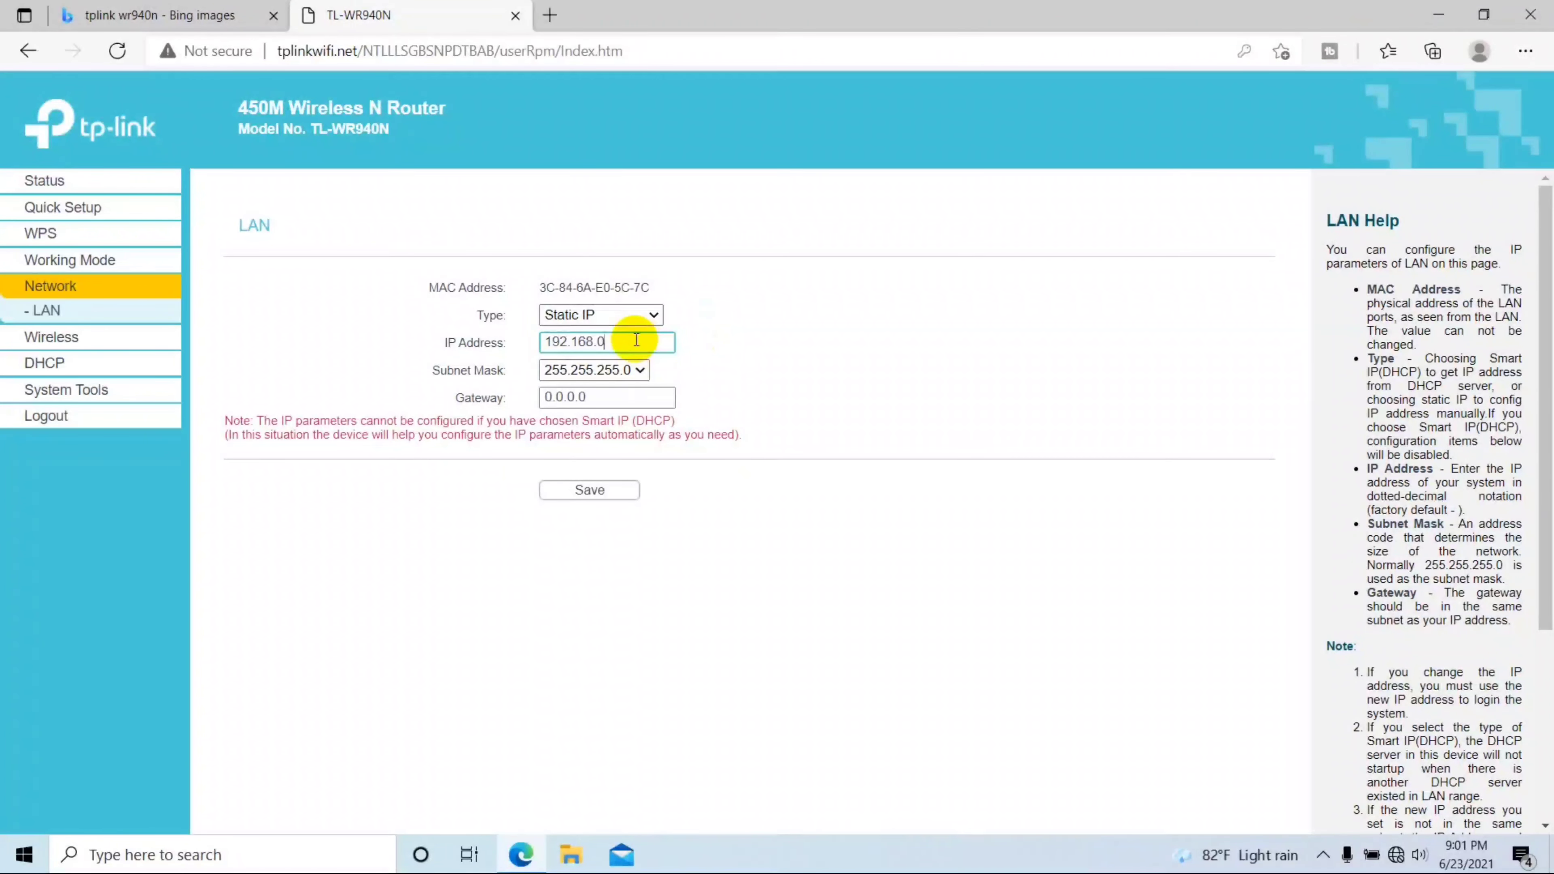
pyautogui.press('BackSpace')
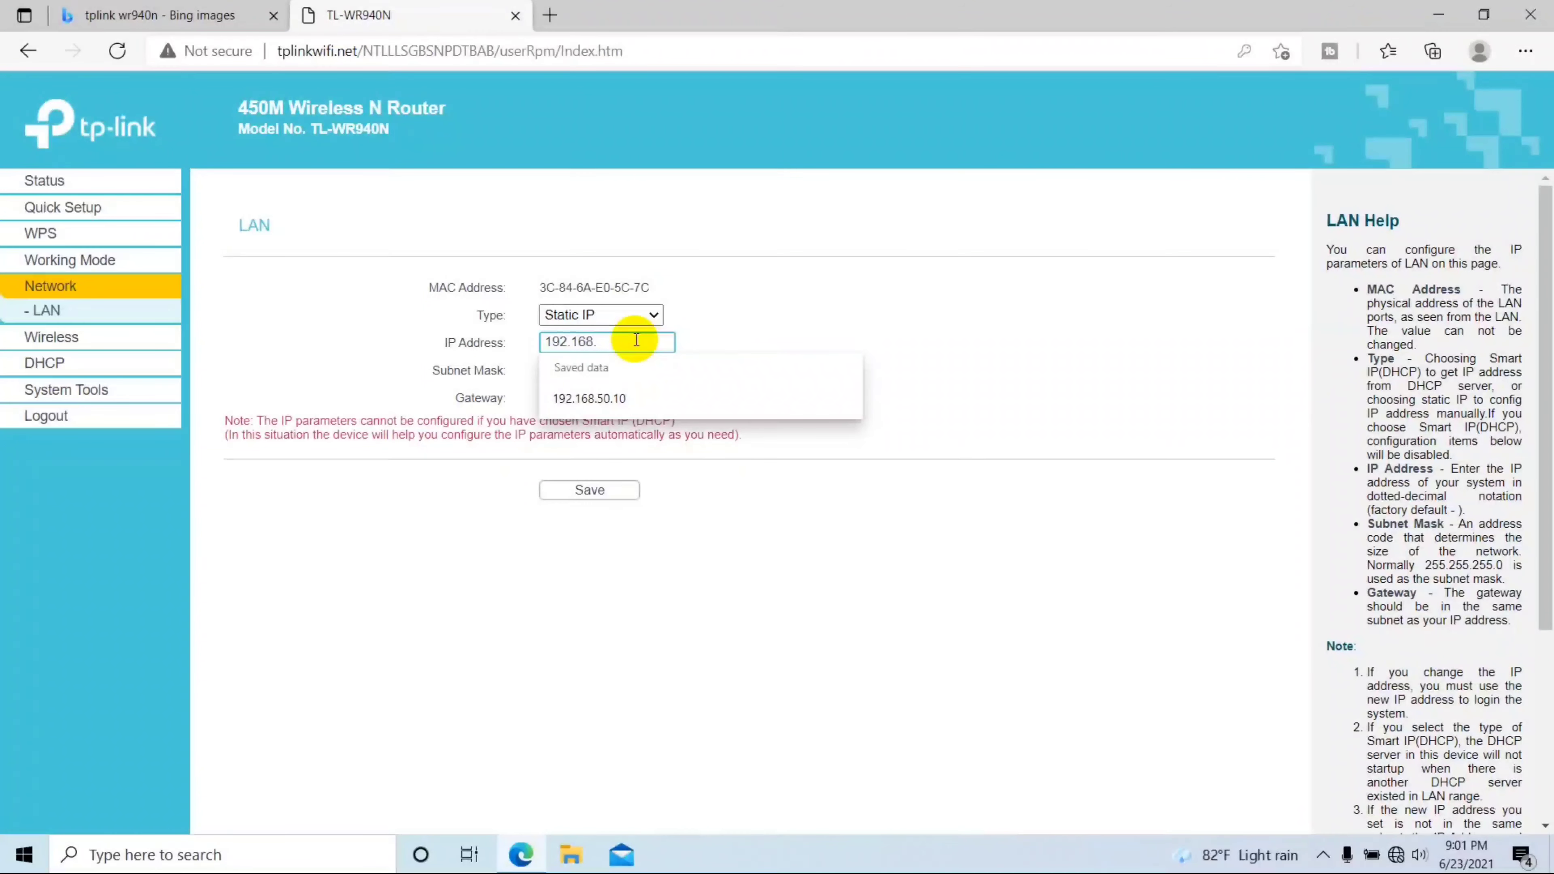
pyautogui.click(596, 398)
pyautogui.click(621, 395)
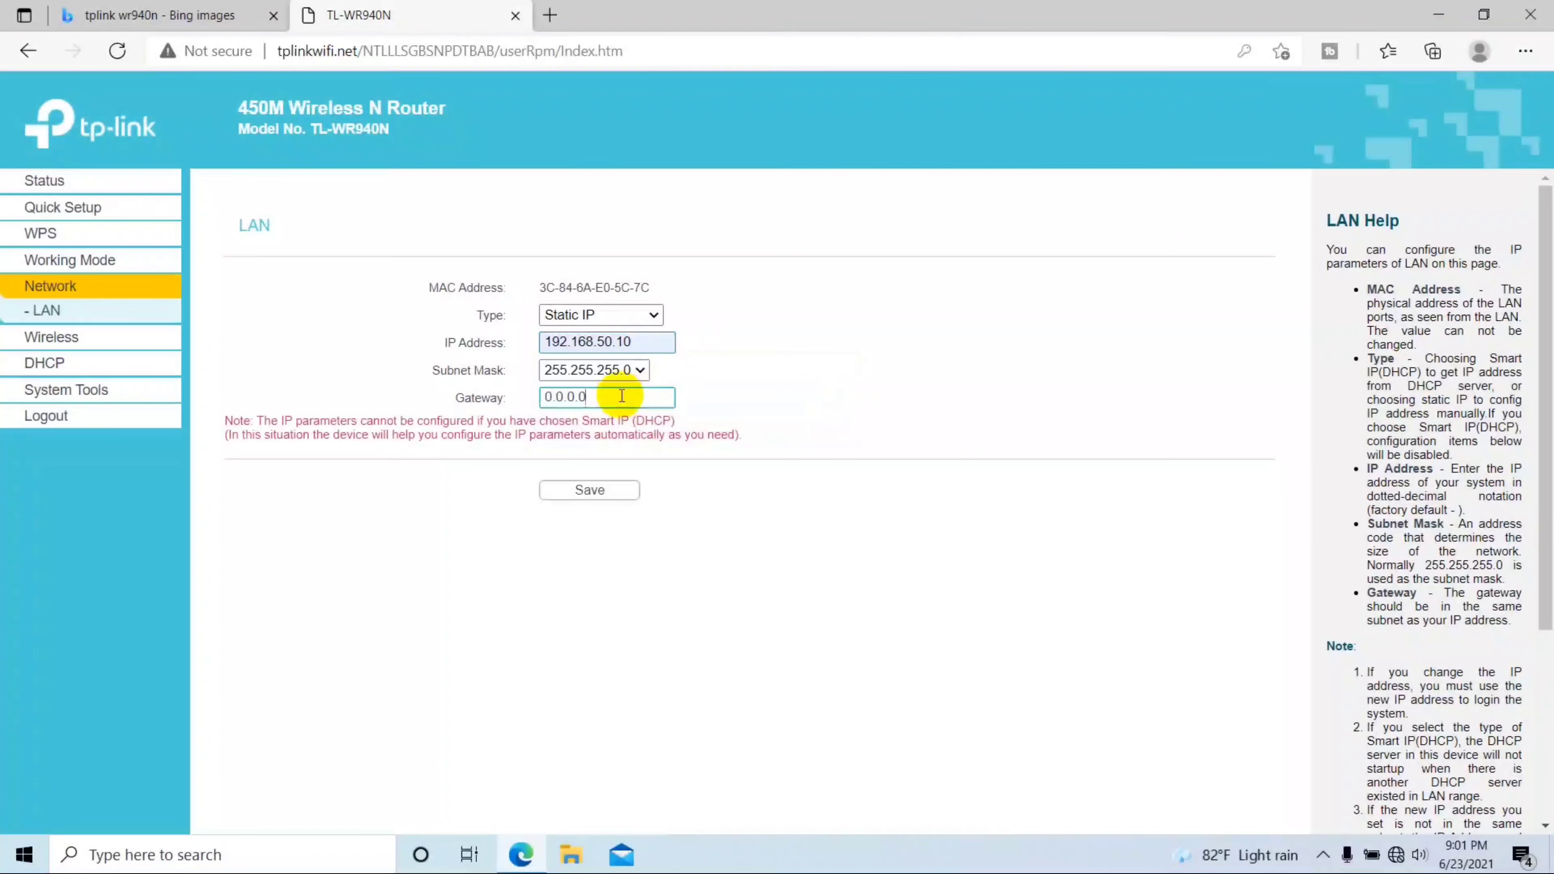
pyautogui.moveTo(621, 395); pyautogui.dragTo(422, 396)
pyautogui.write('192.168.')
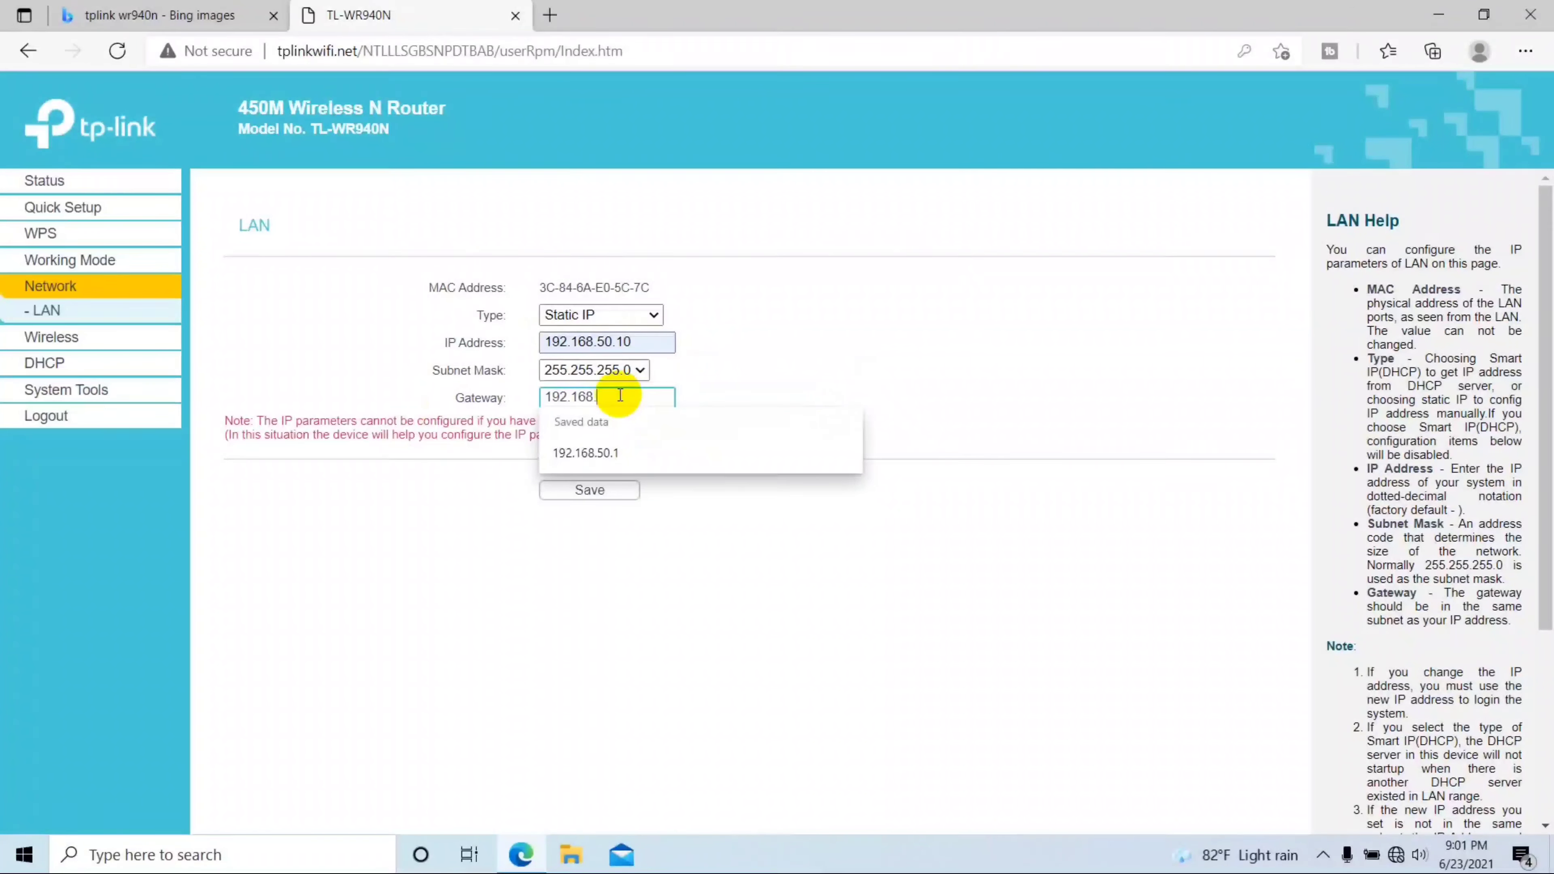
pyautogui.write('50.1')
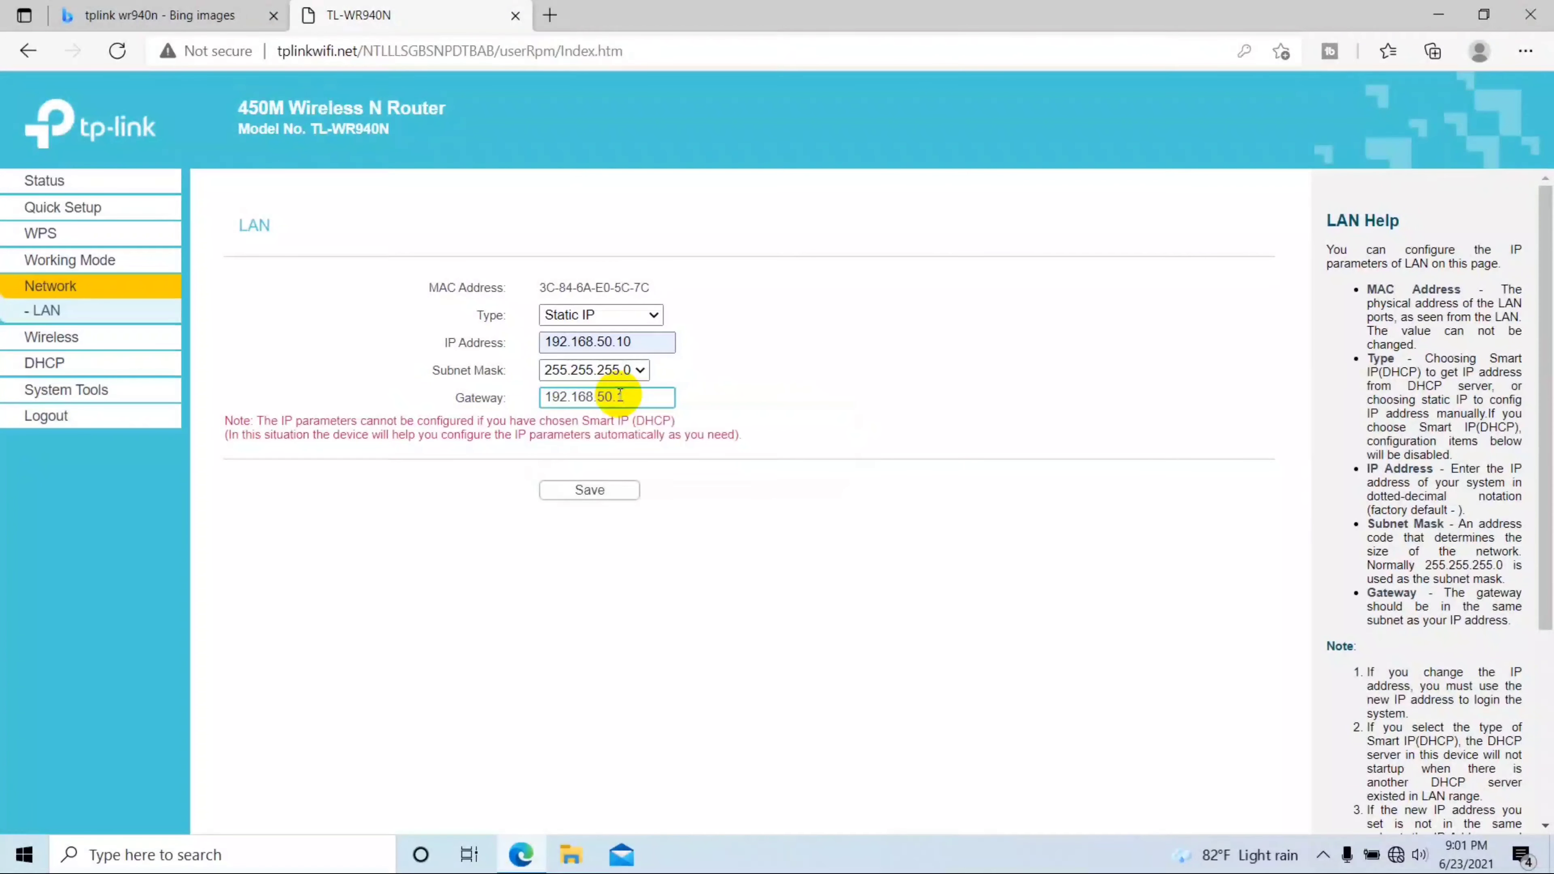
pyautogui.click(596, 490)
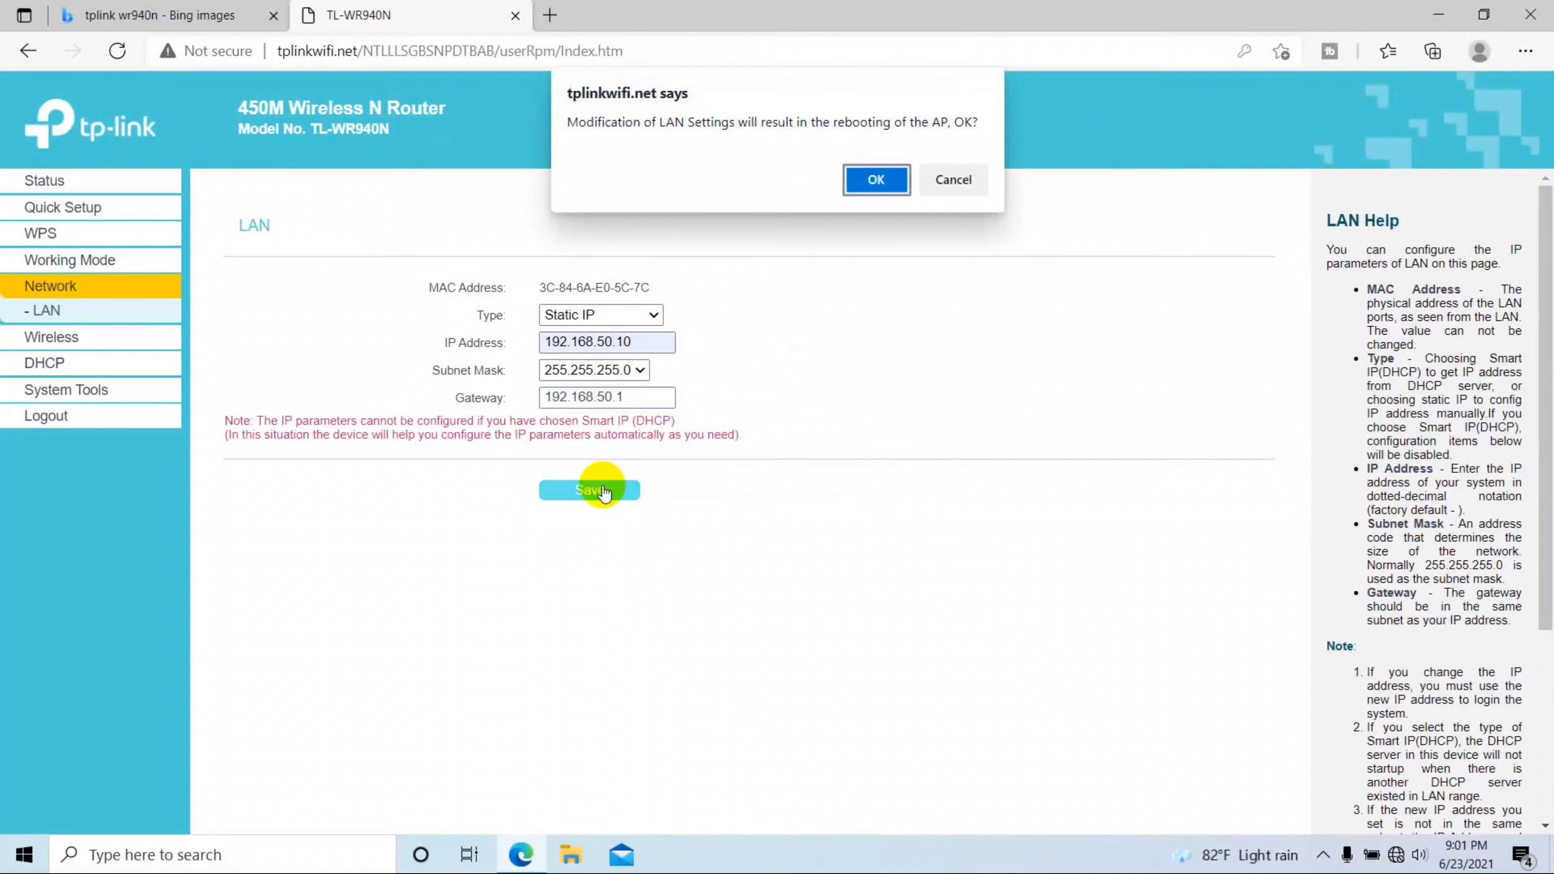
pyautogui.click(875, 180)
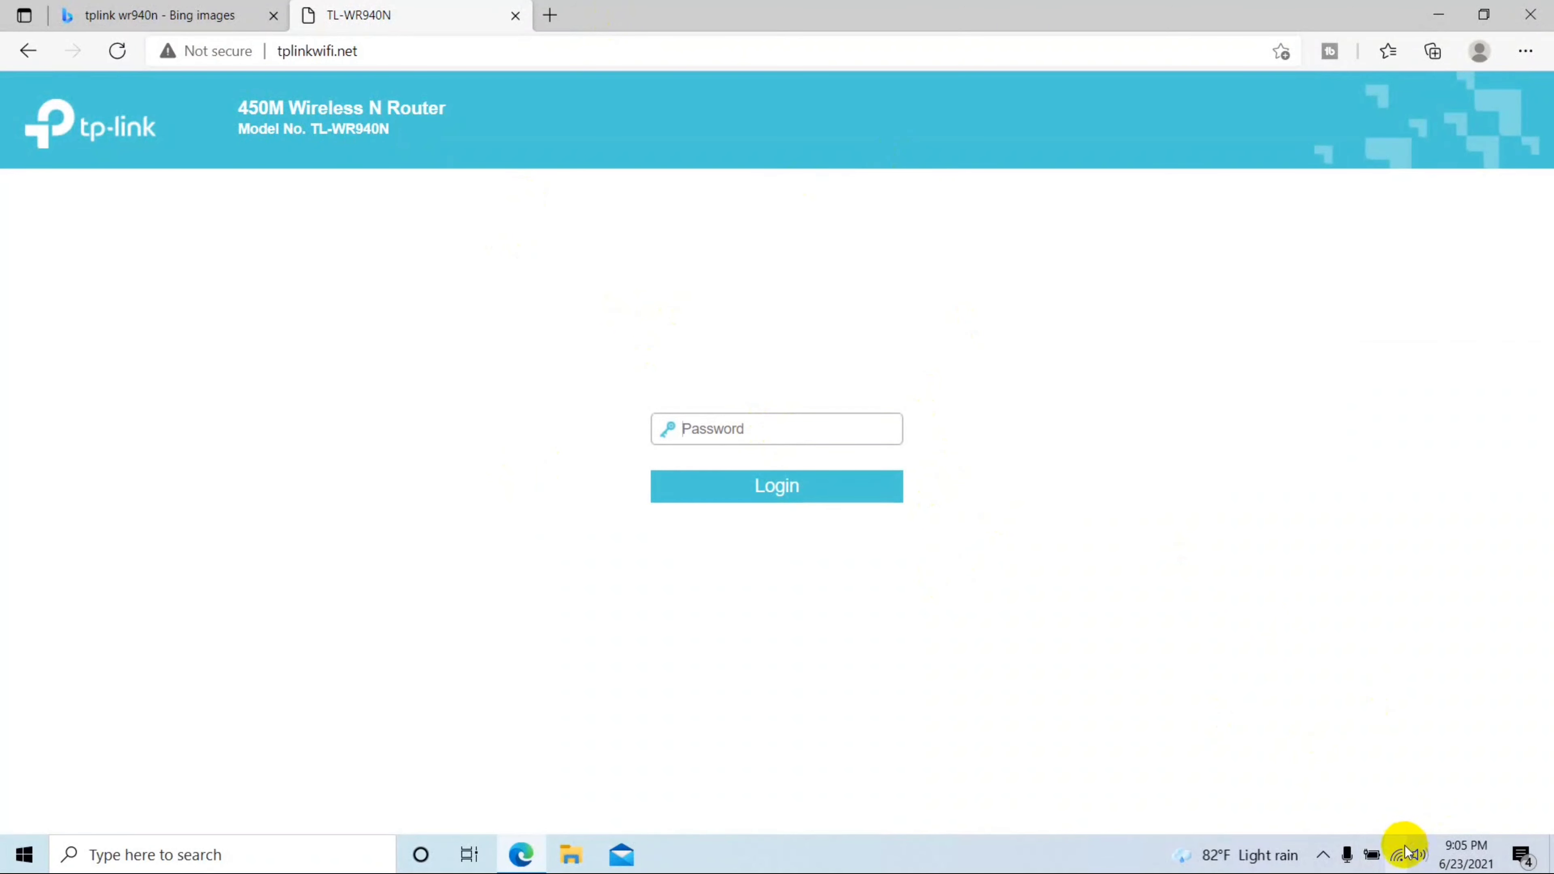
# Step: Close the Bing images tab, leaving the router's login page with its one-administrator note
pyautogui.click(140, 9)
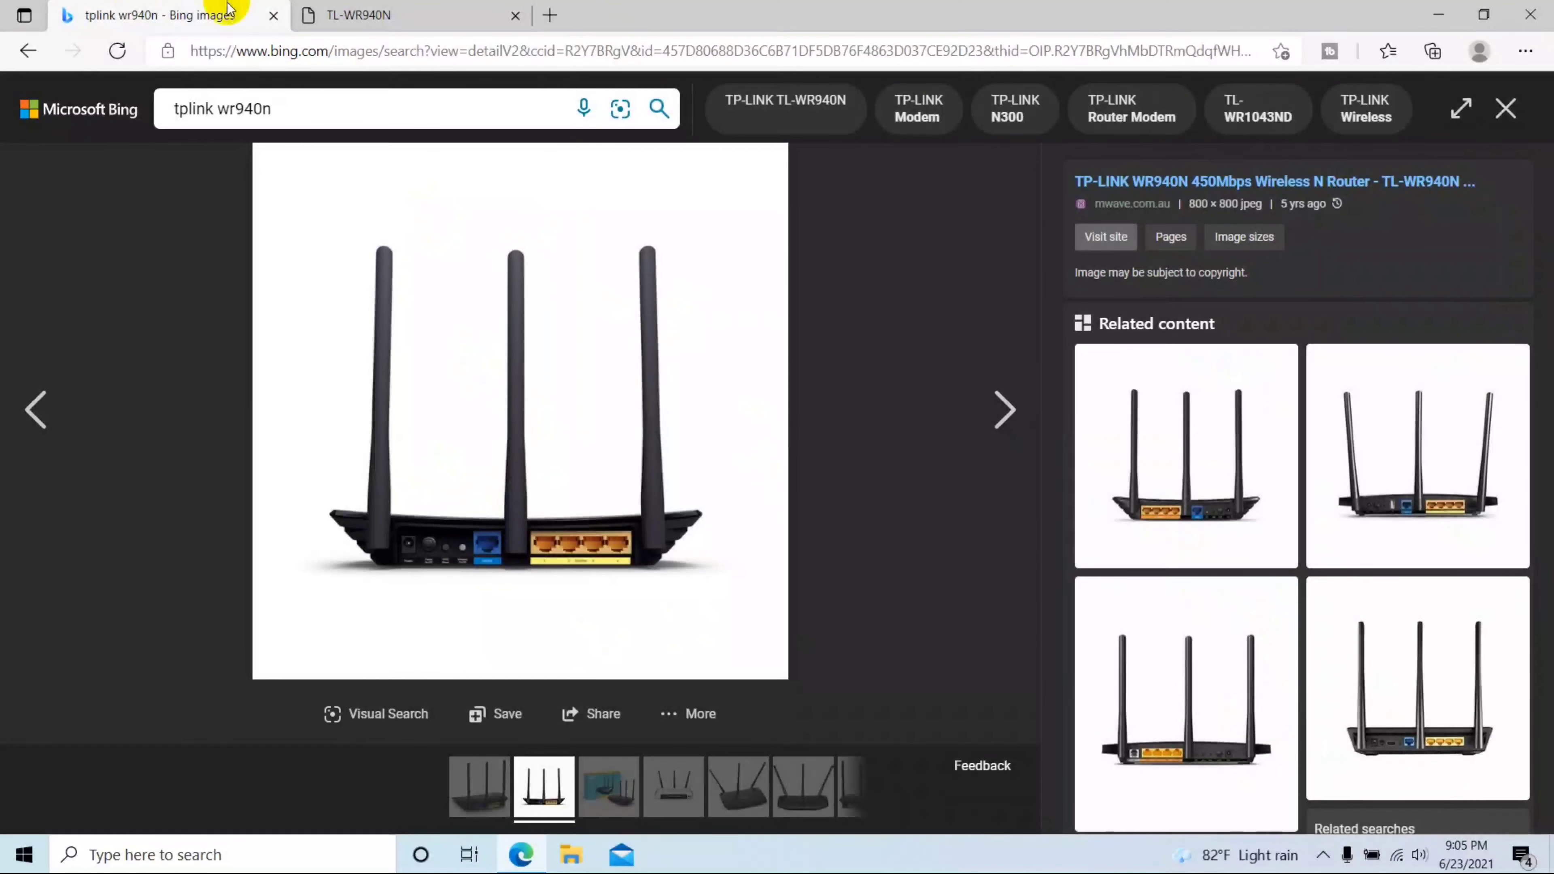
pyautogui.click(366, 11)
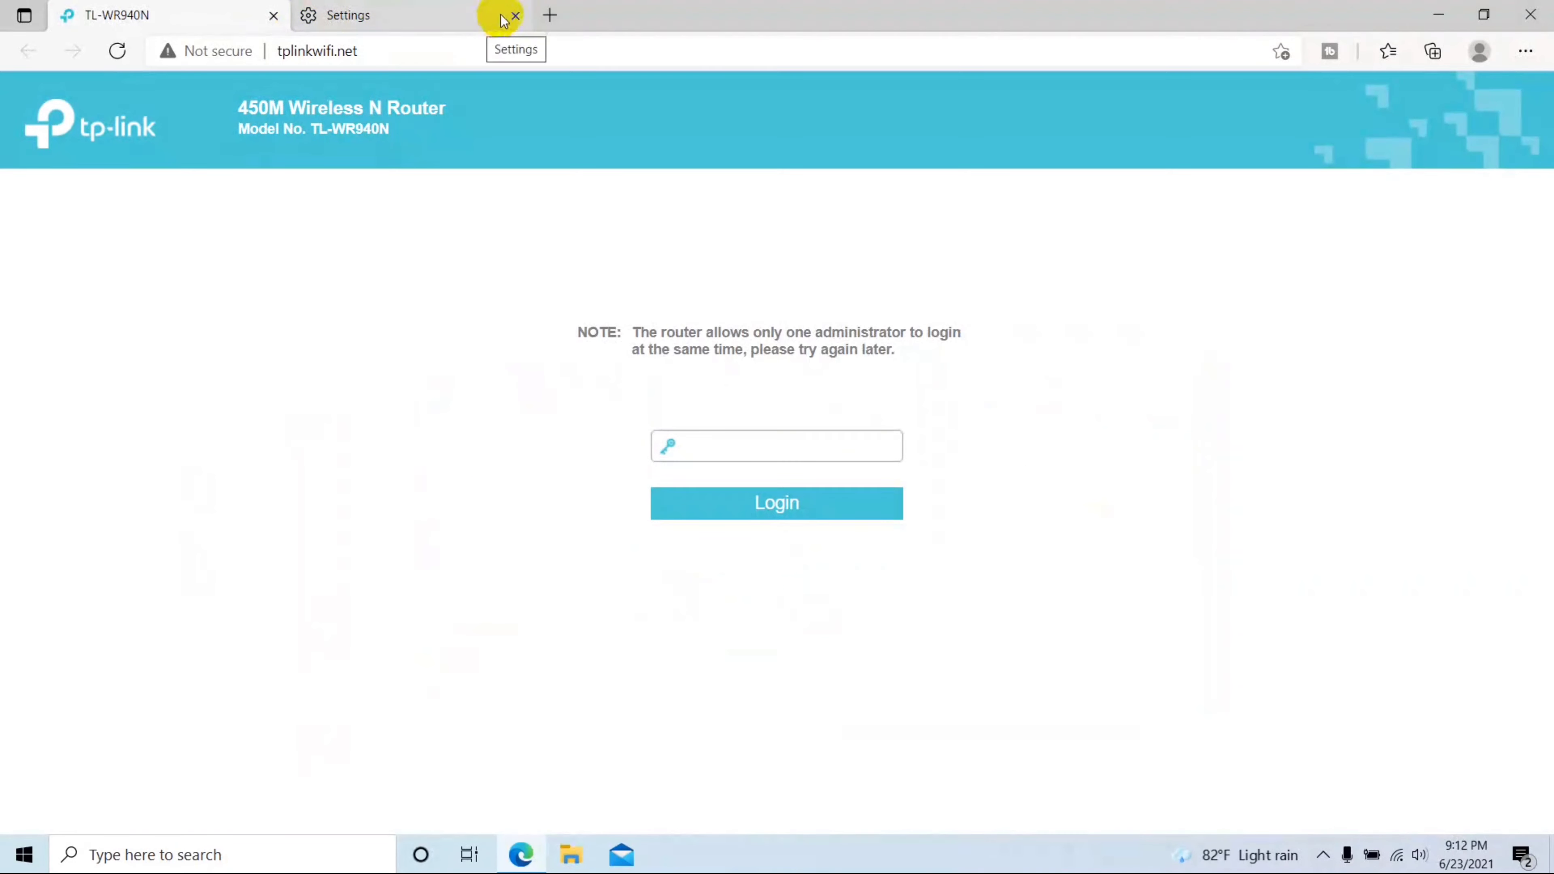
pyautogui.click(509, 15)
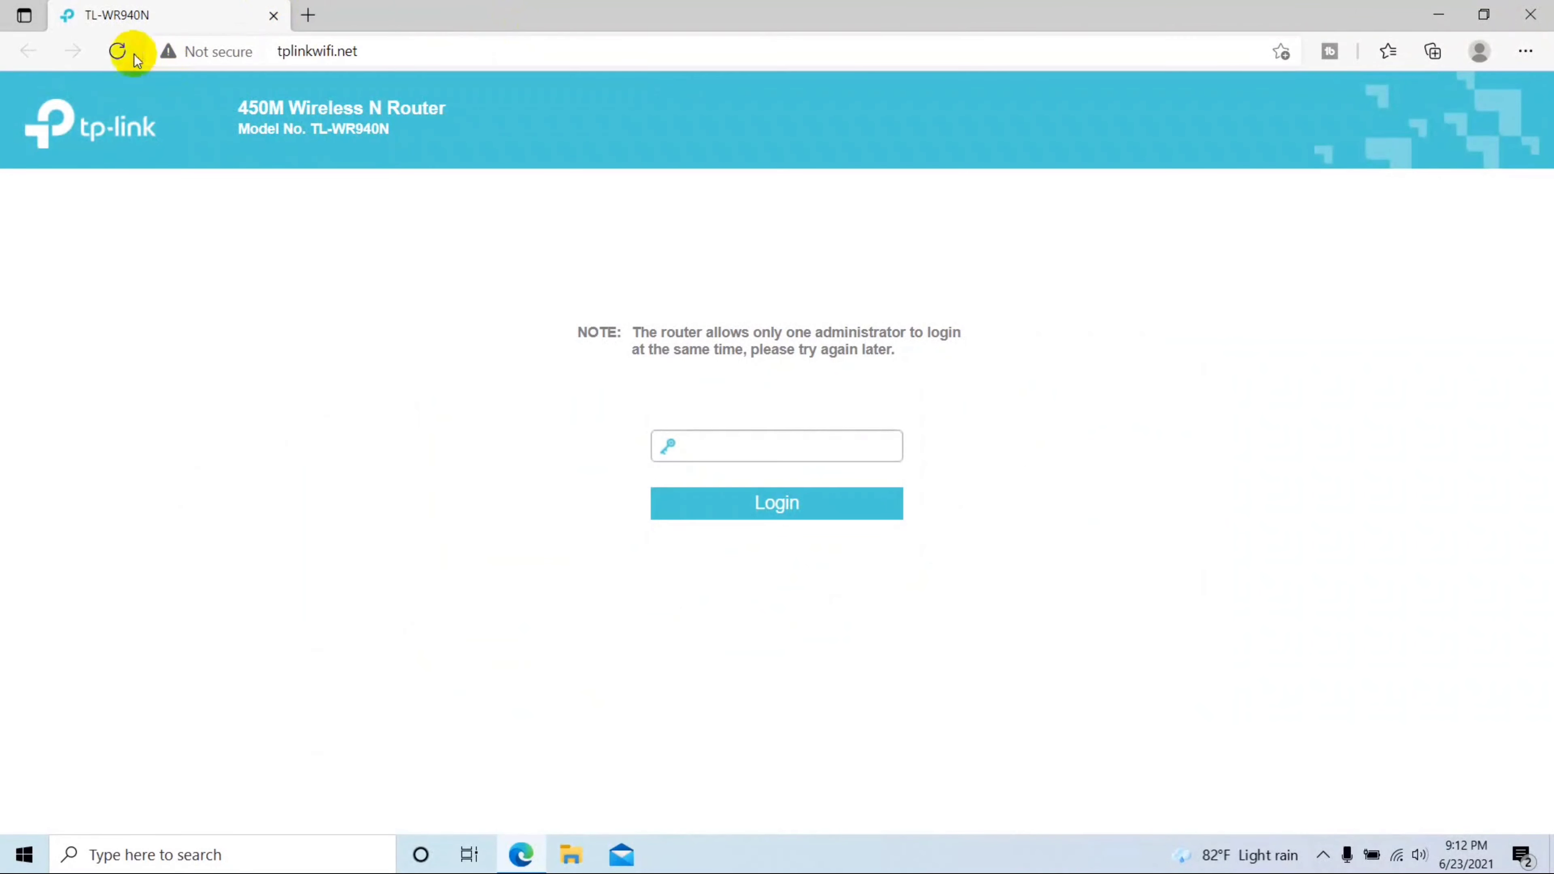
# Step: Reload the login page and load the router at 192.168.50.10 in a new tab
pyautogui.click(116, 51)
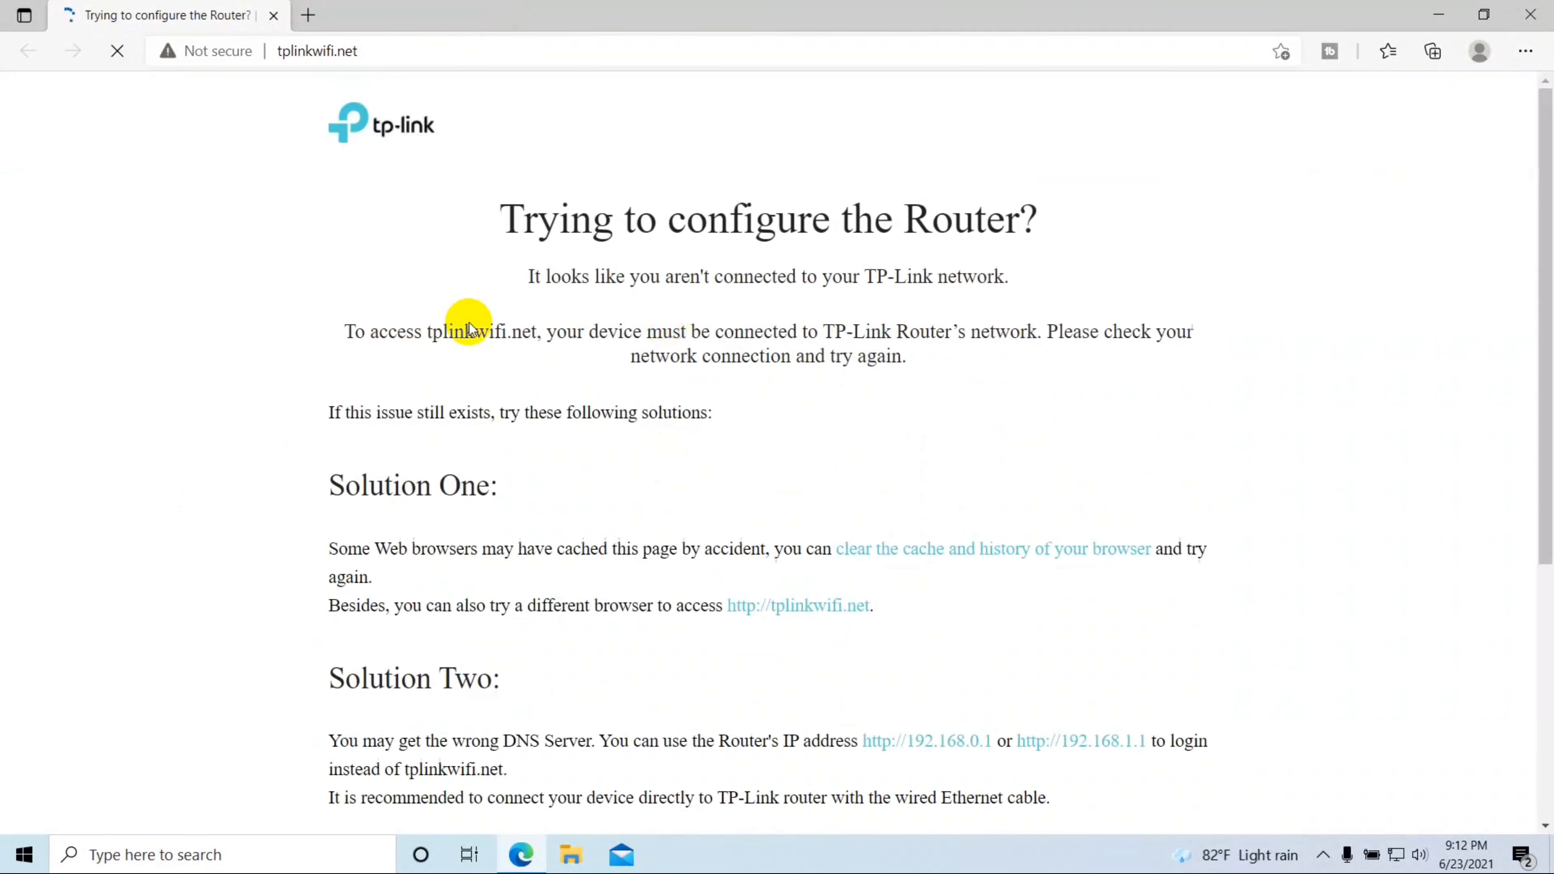
pyautogui.click(308, 14)
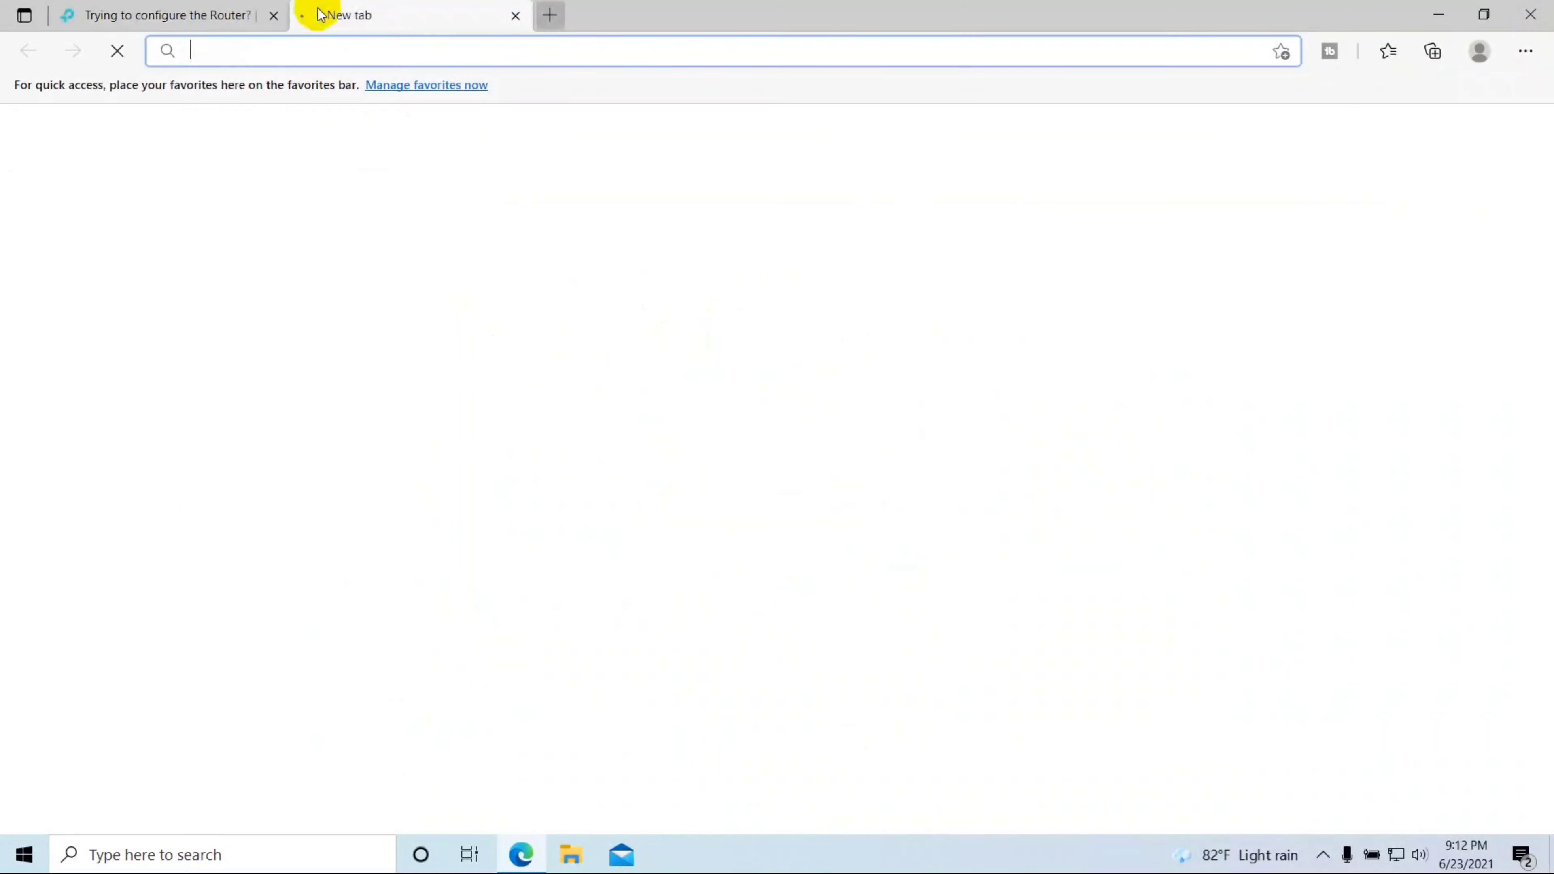
pyautogui.click(312, 34)
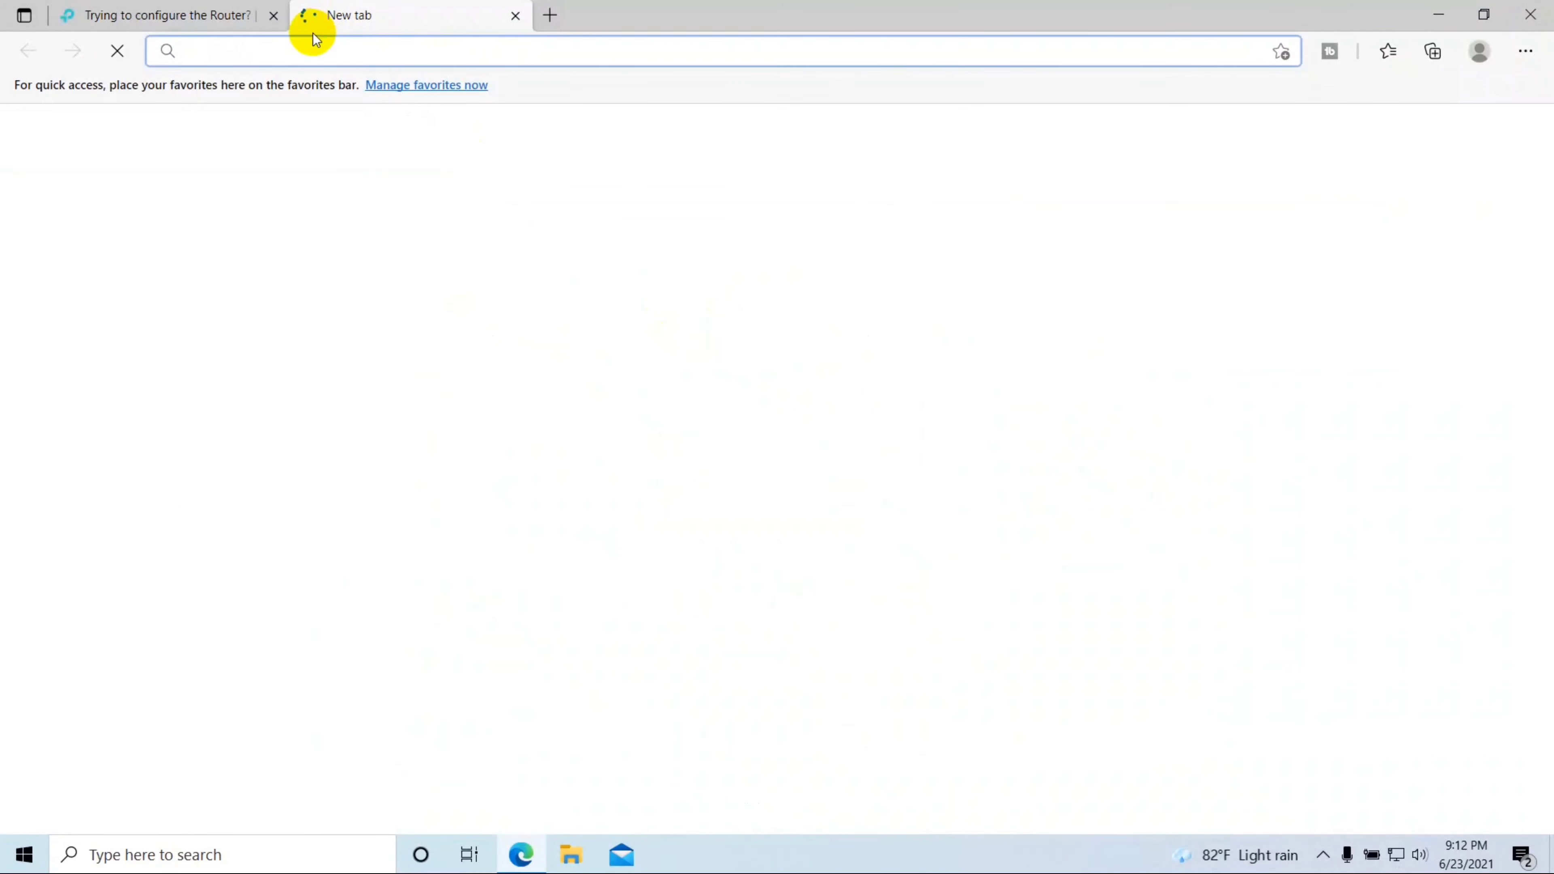
pyautogui.write('192.168.0.')
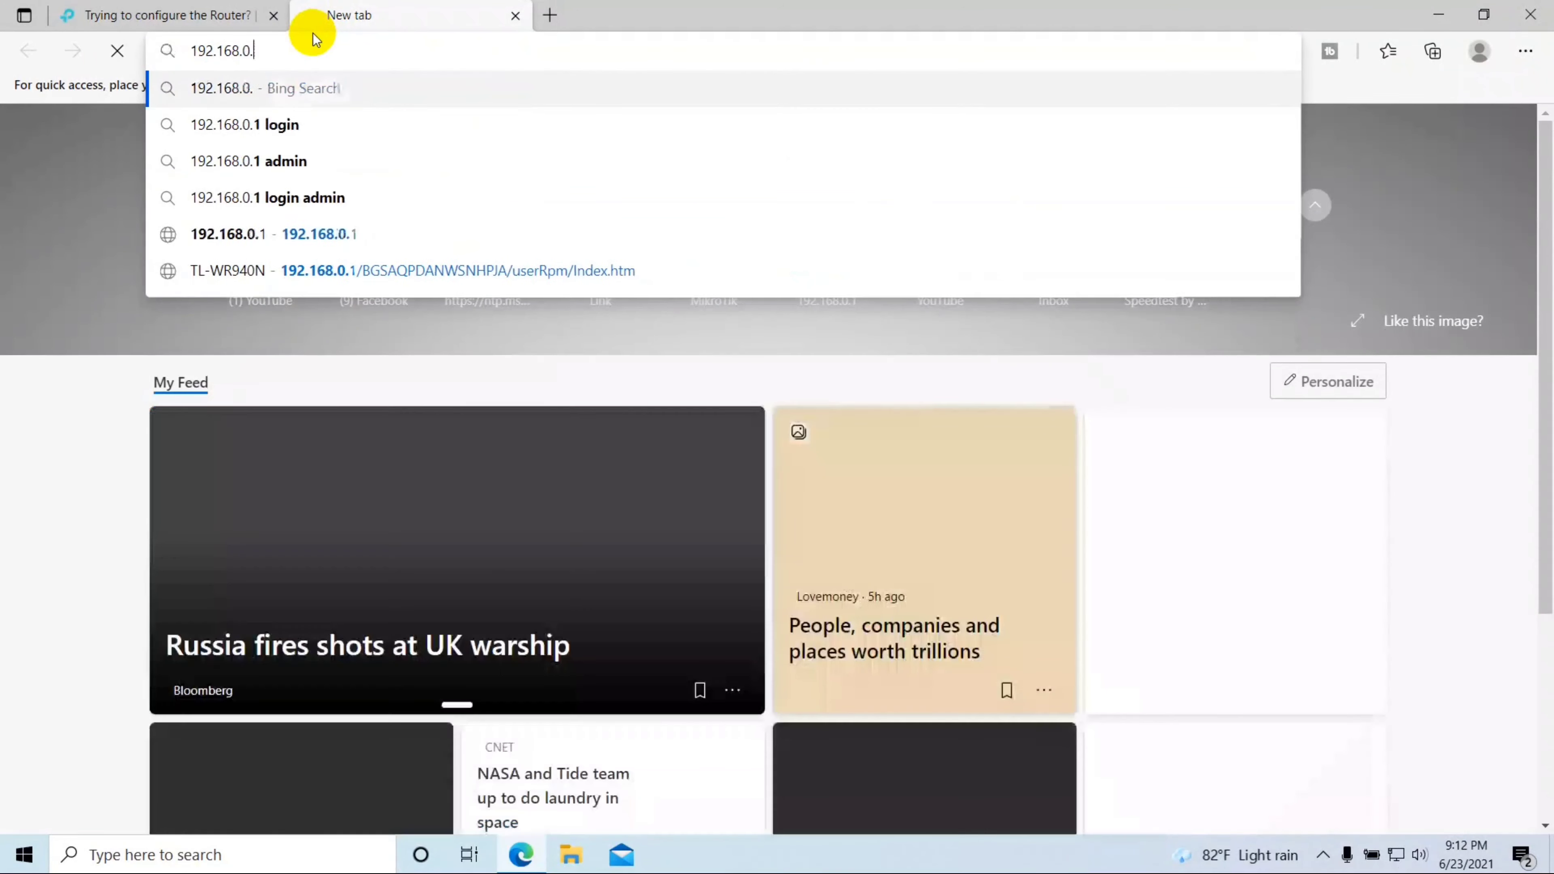
pyautogui.press('BackSpace')
pyautogui.press('BackSpace')
pyautogui.write('50.')
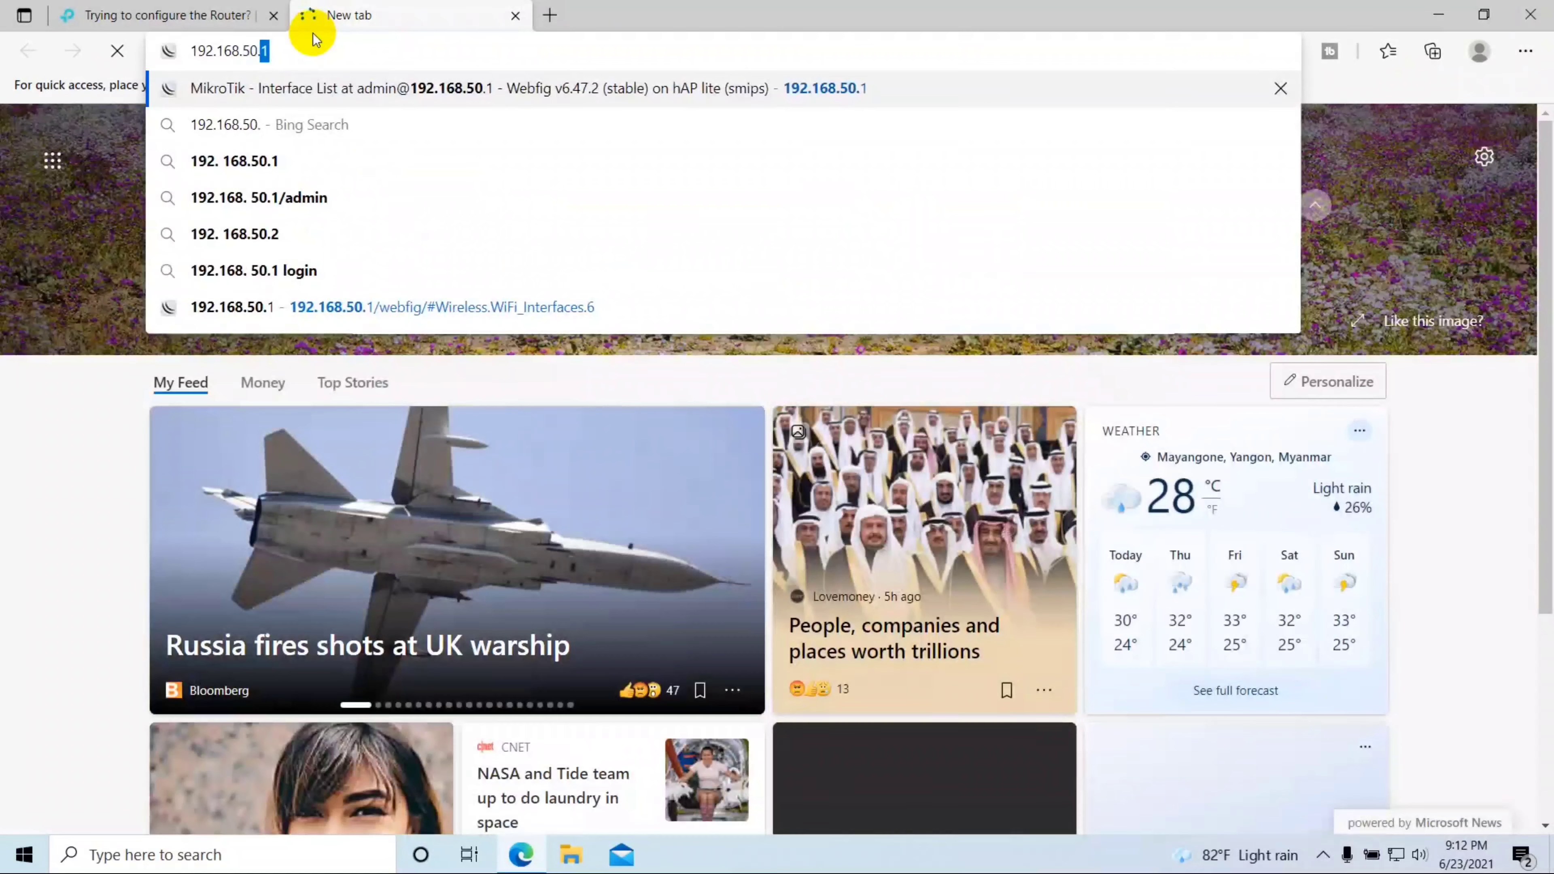
pyautogui.write('10')
pyautogui.press('Return')
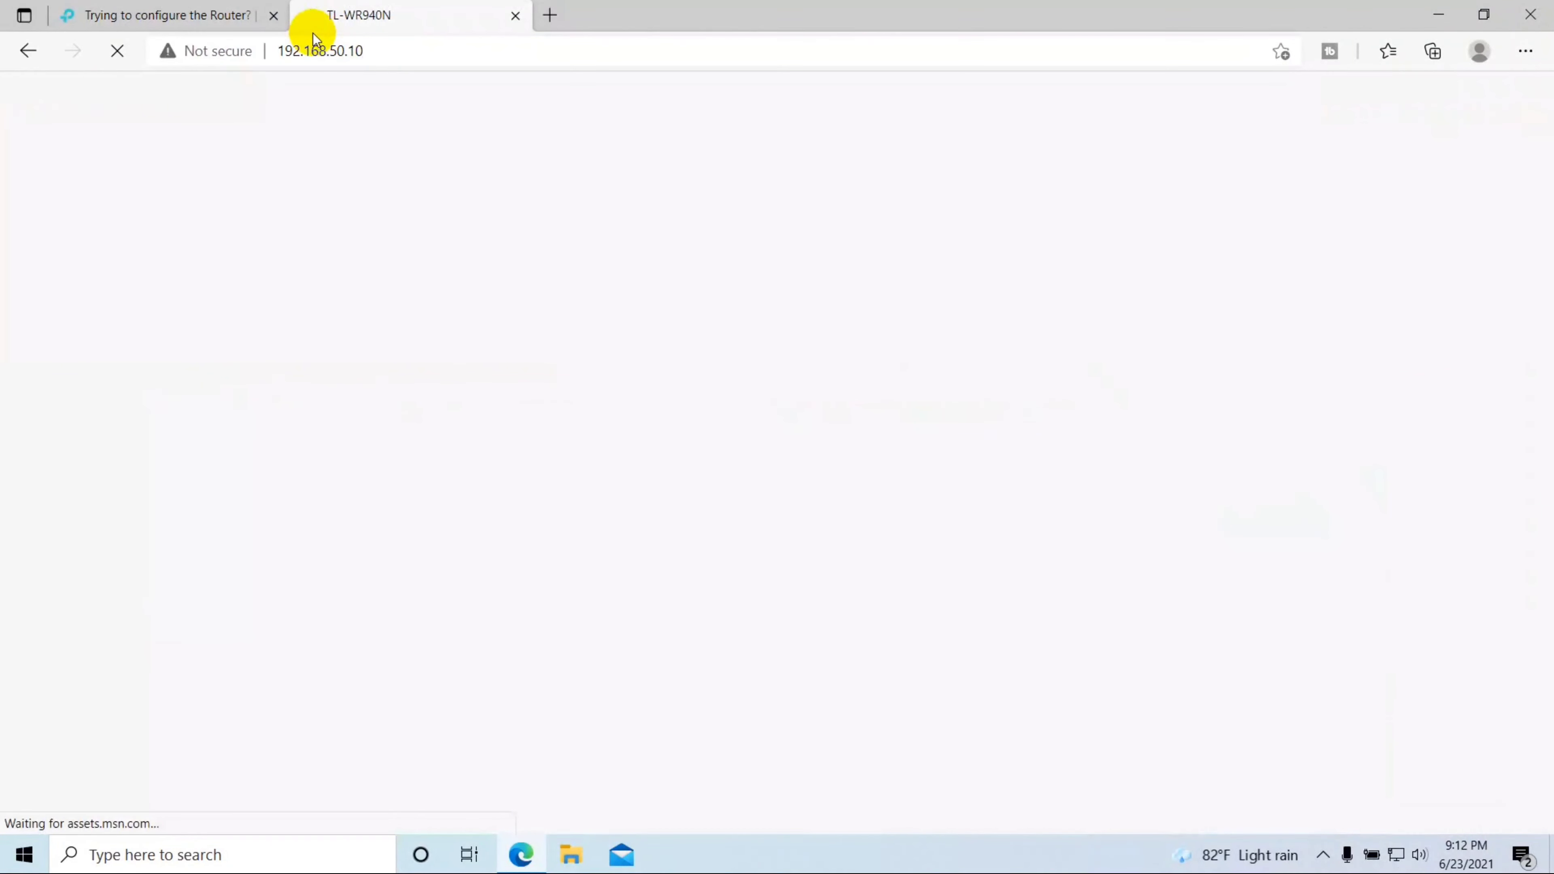
# Step: Close the leftover error tab and submit the router password to log in
pyautogui.click(274, 15)
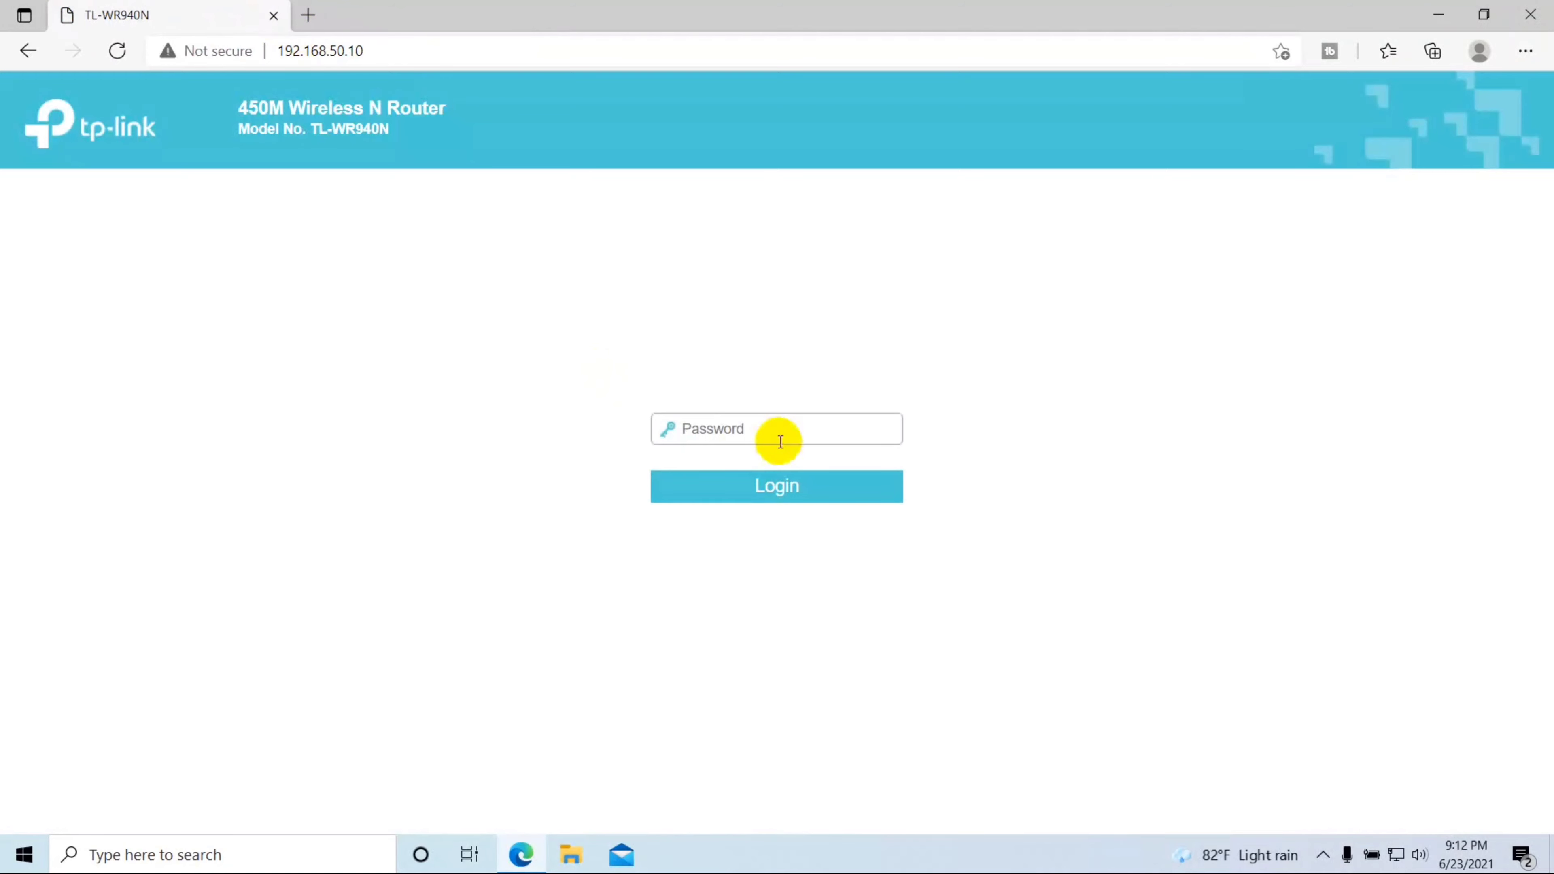
pyautogui.click(741, 441)
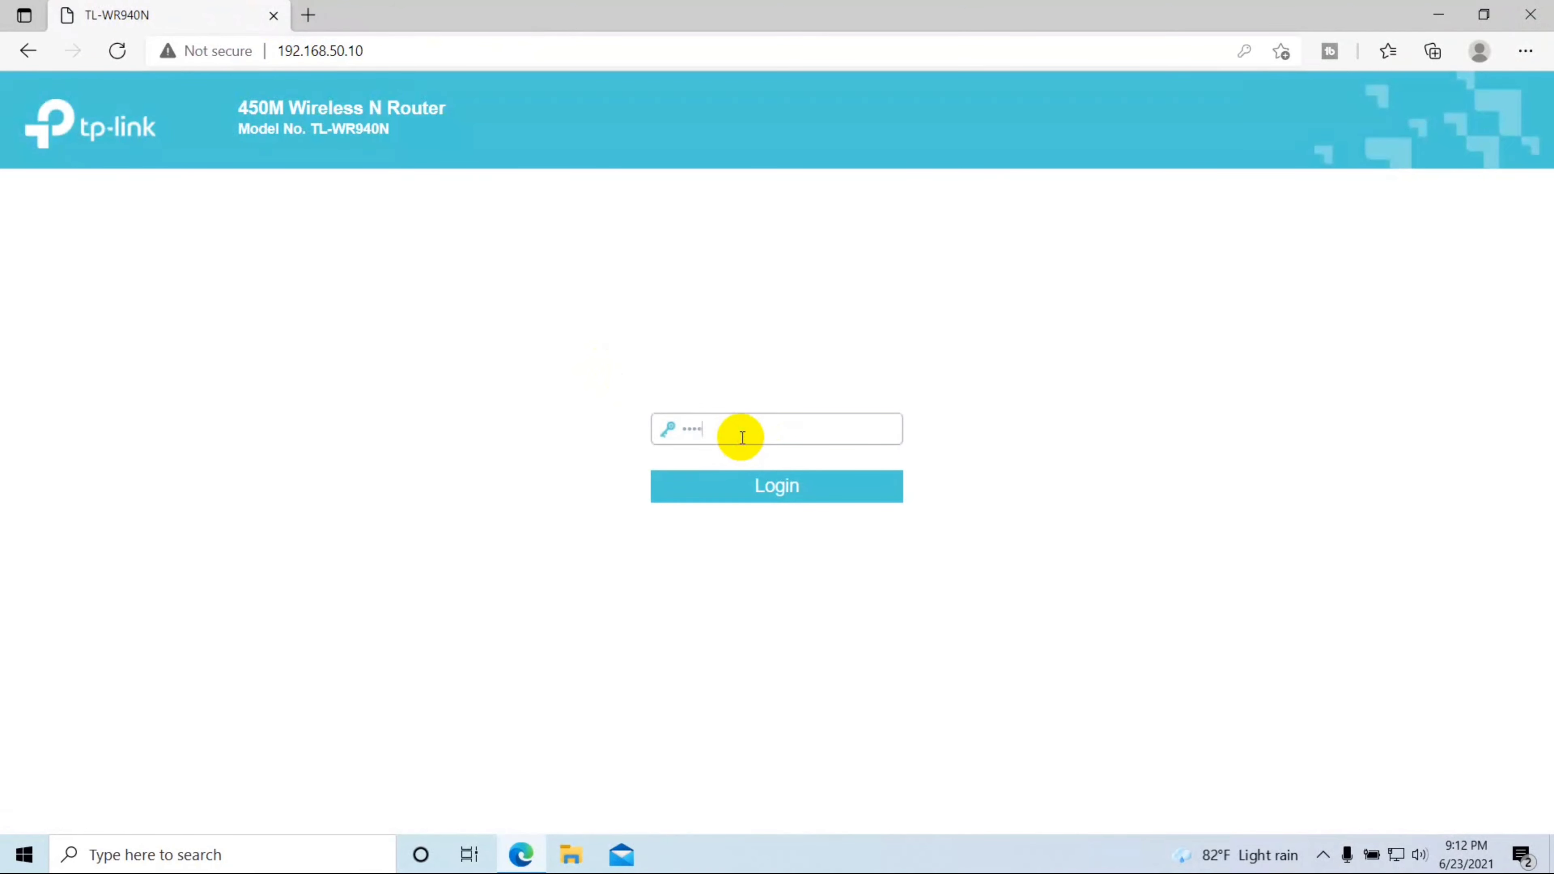
pyautogui.press('Return')
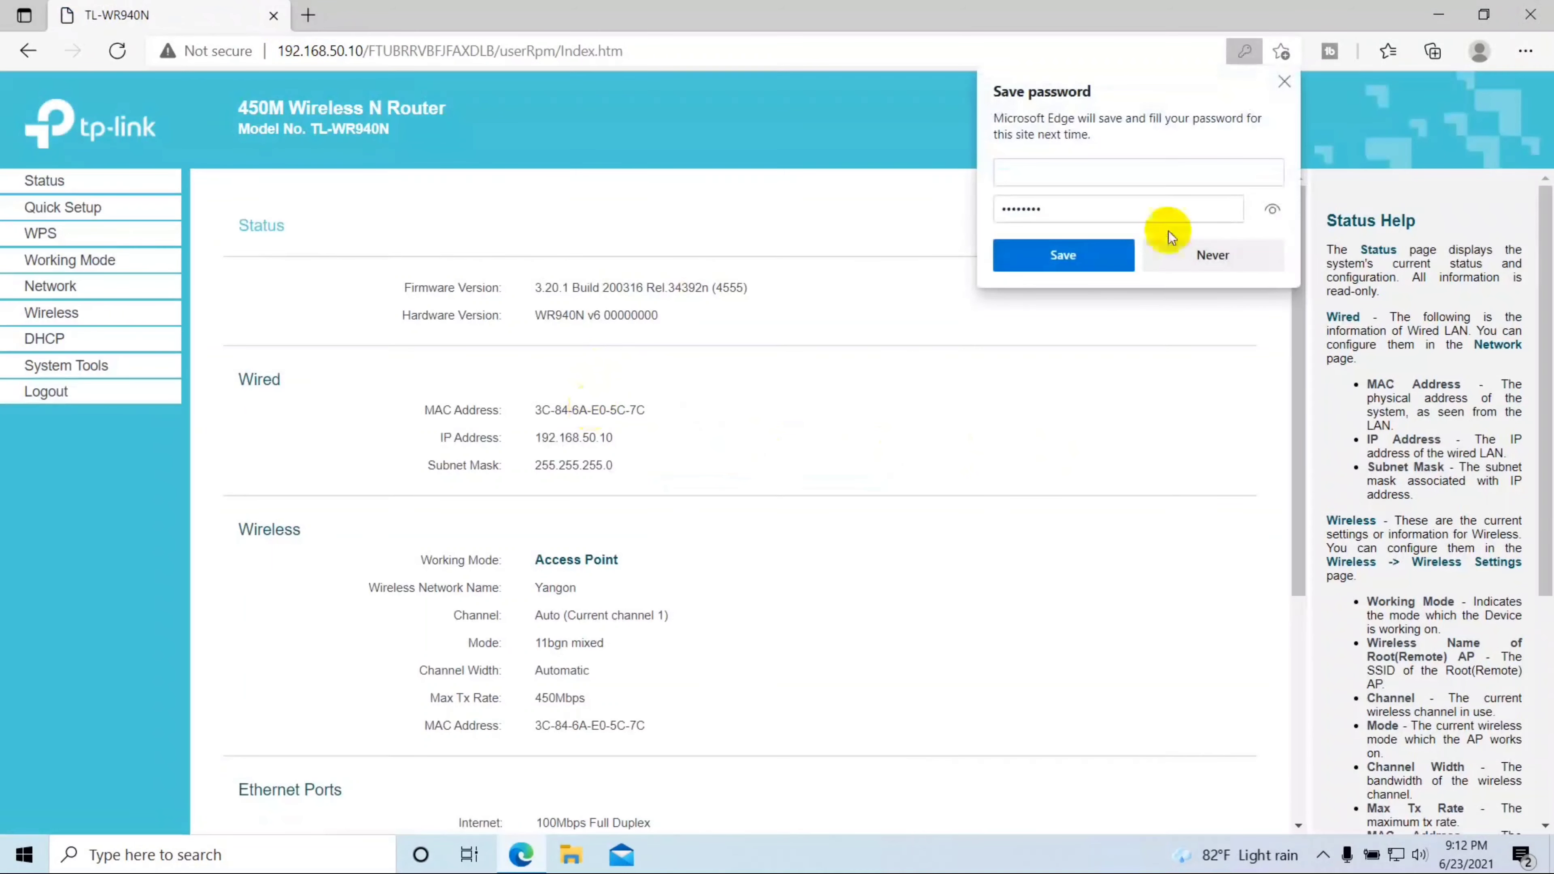
# Step: Decline saving the password and confirm Working Mode shows Access Point
pyautogui.click(1224, 252)
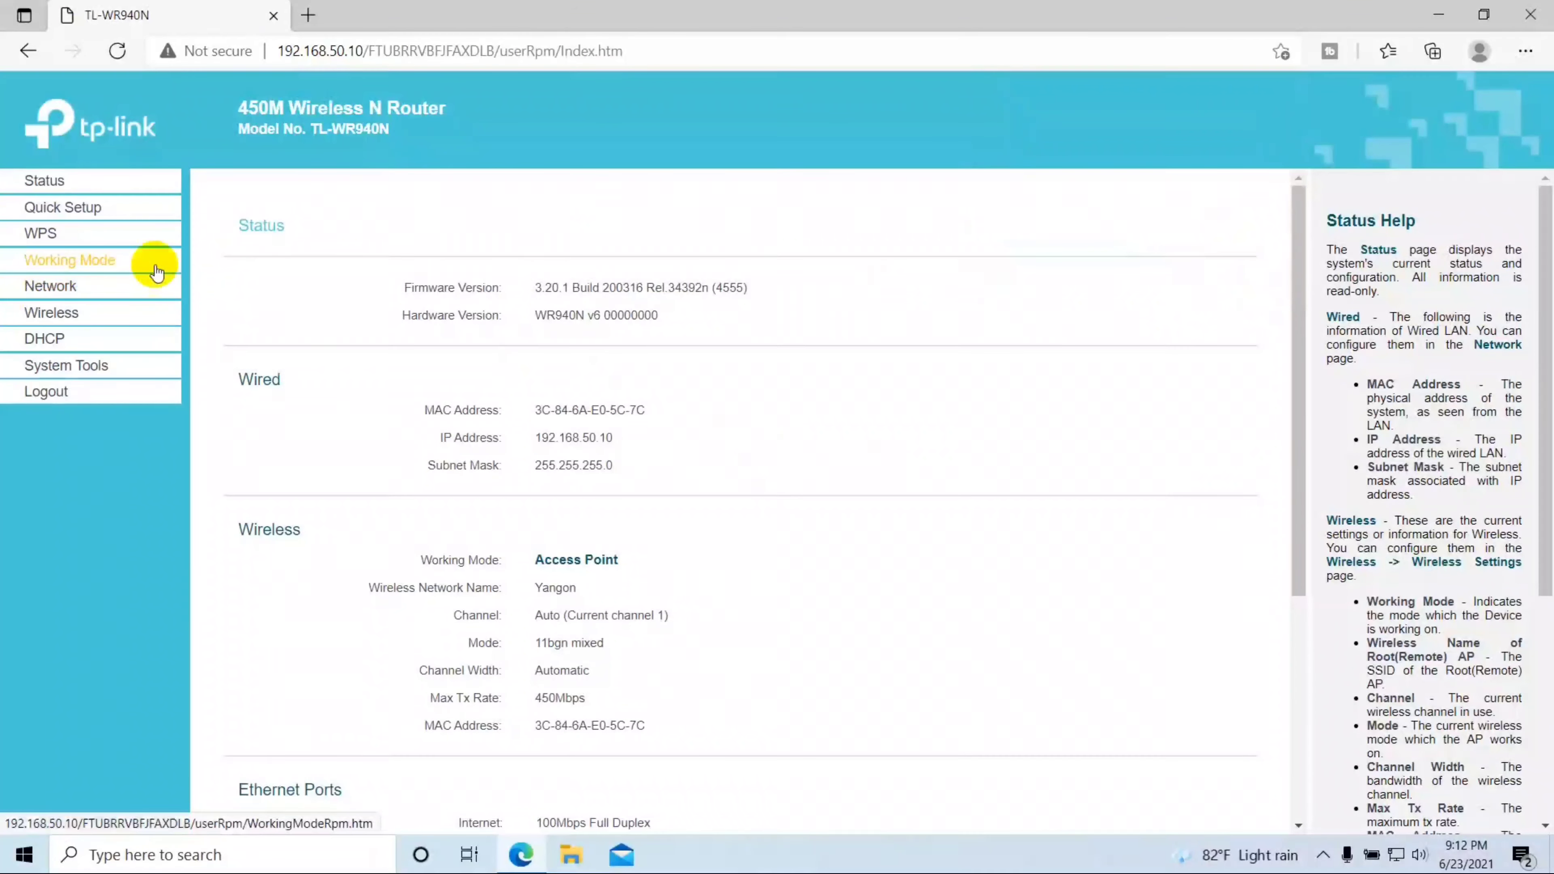
pyautogui.click(54, 233)
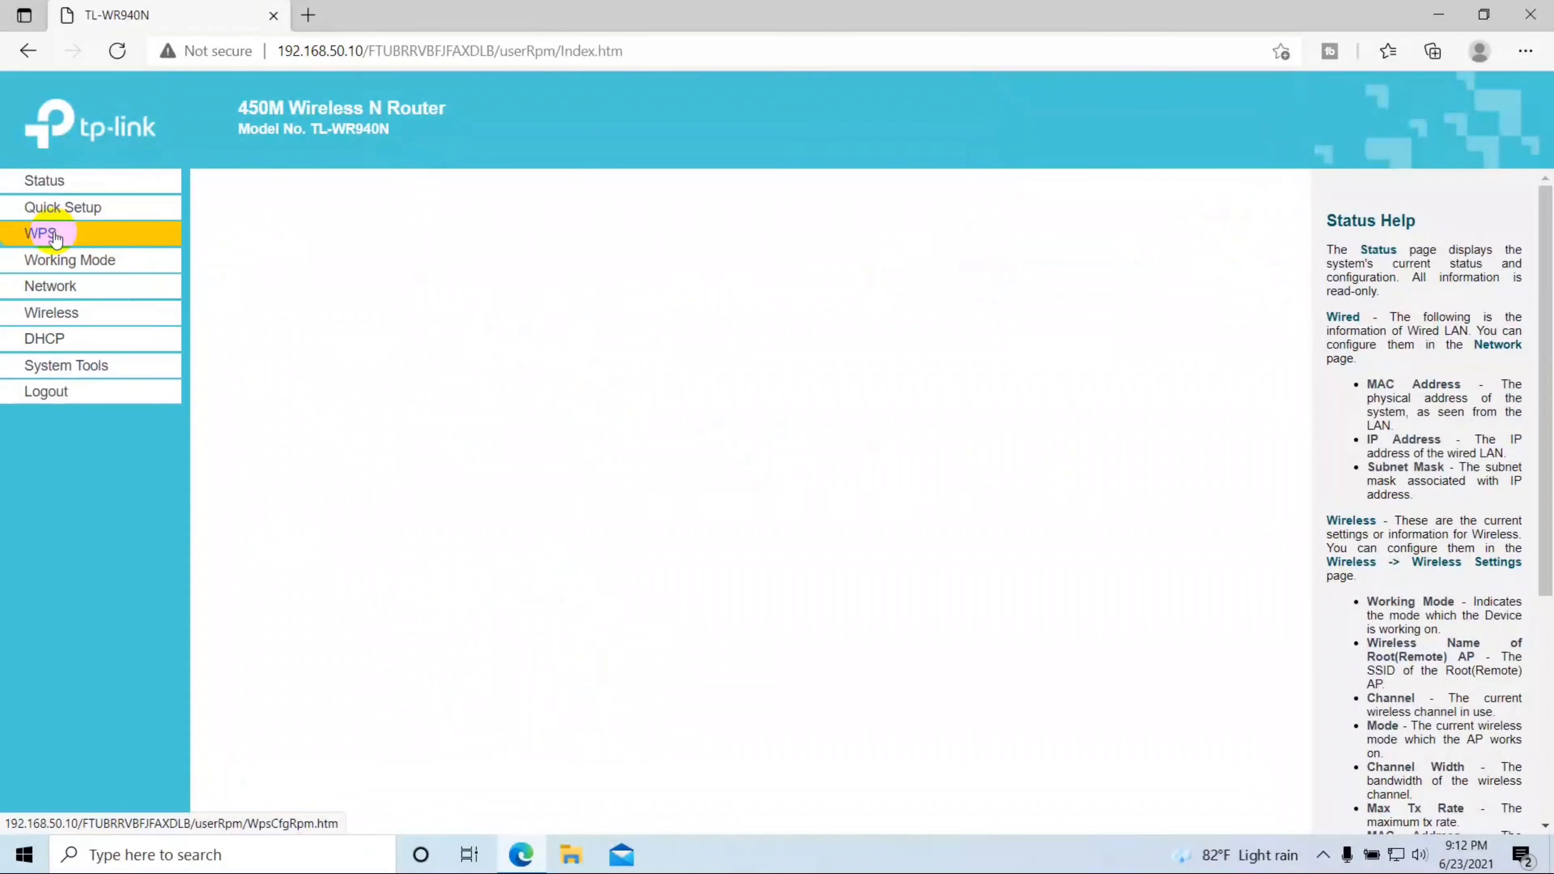
pyautogui.click(109, 259)
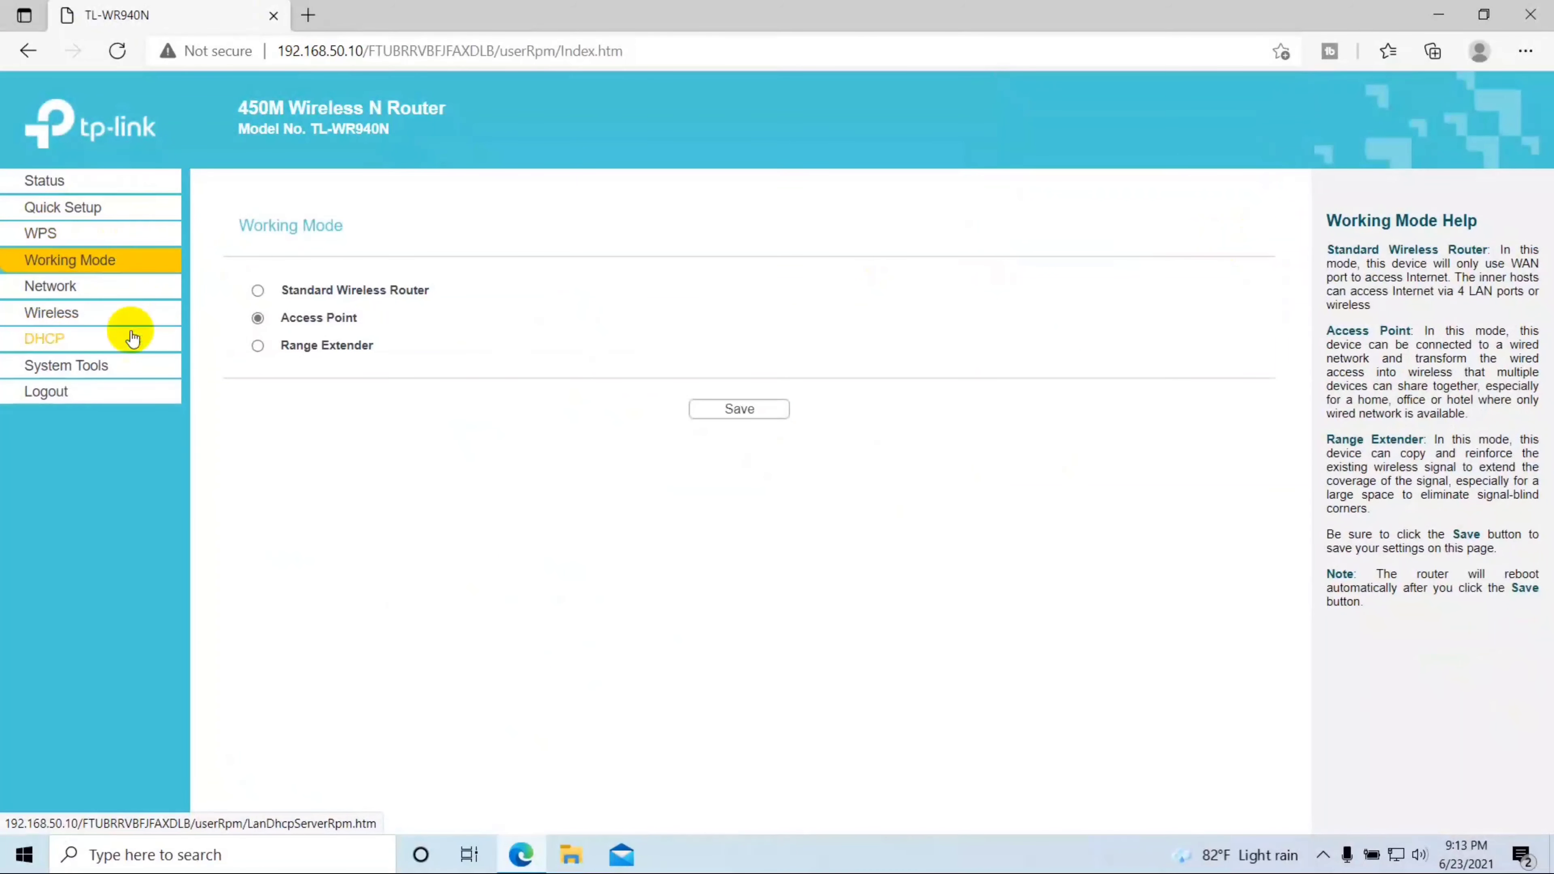
# Step: Discard a stray background tab and open a fresh blank tab
pyautogui.middleClick(126, 254)
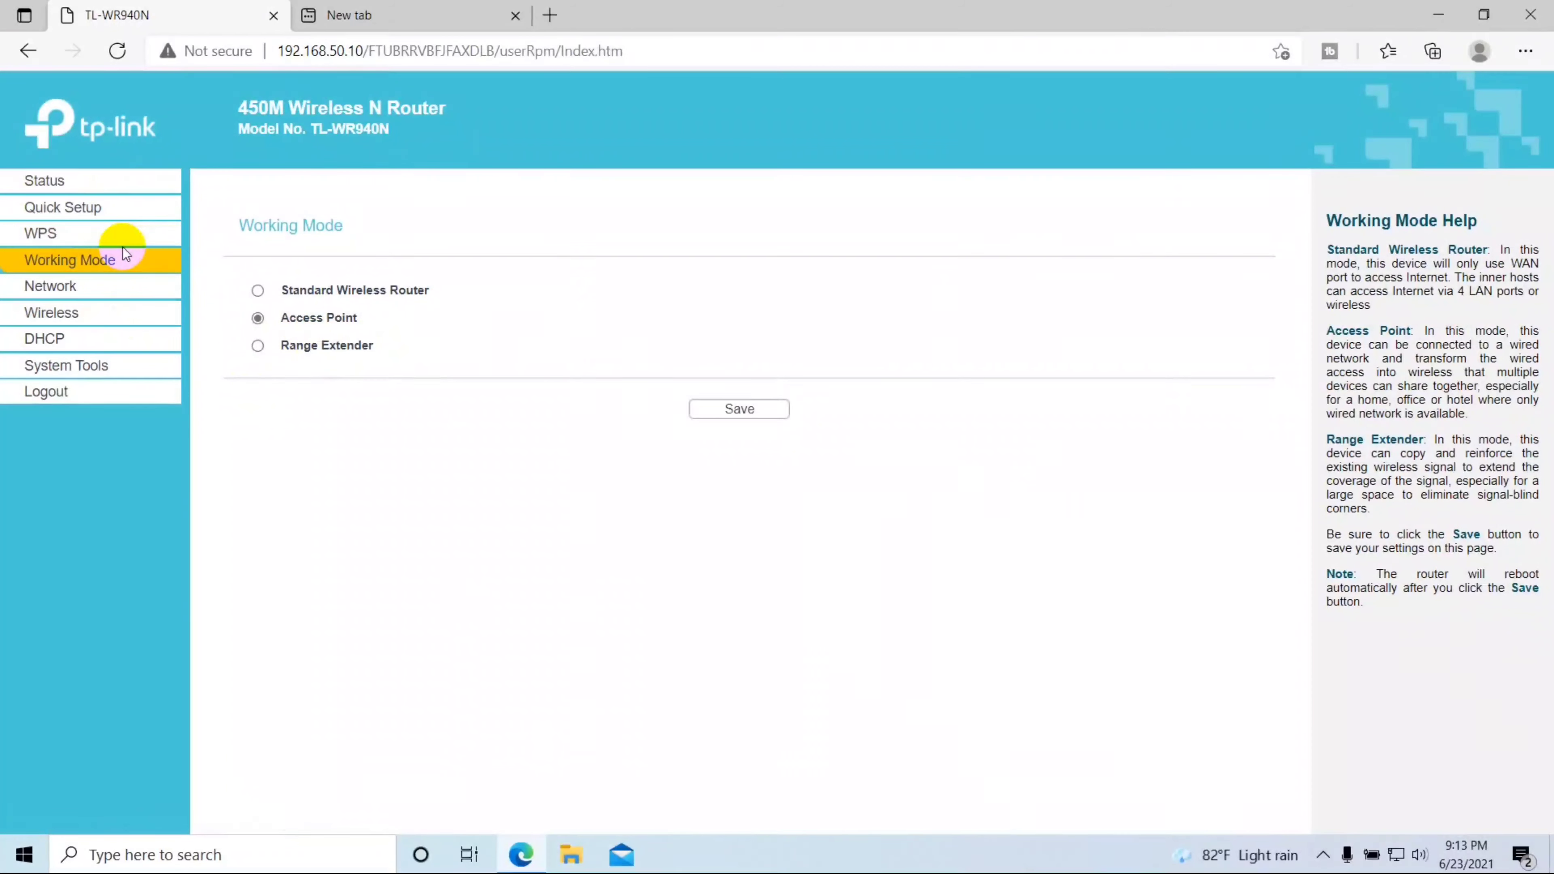
pyautogui.click(444, 8)
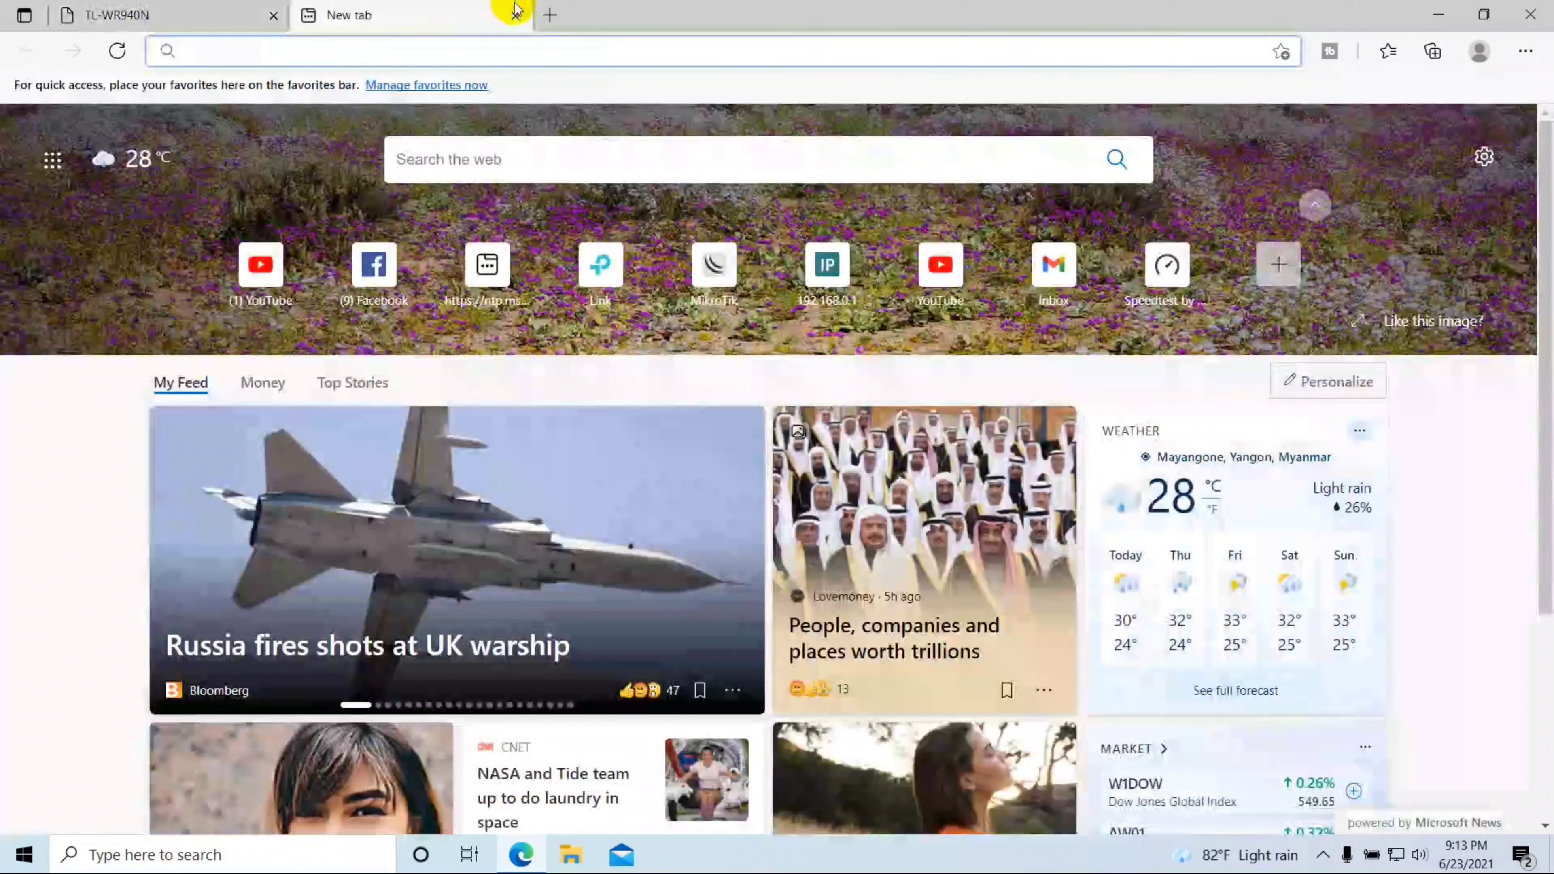
pyautogui.click(516, 15)
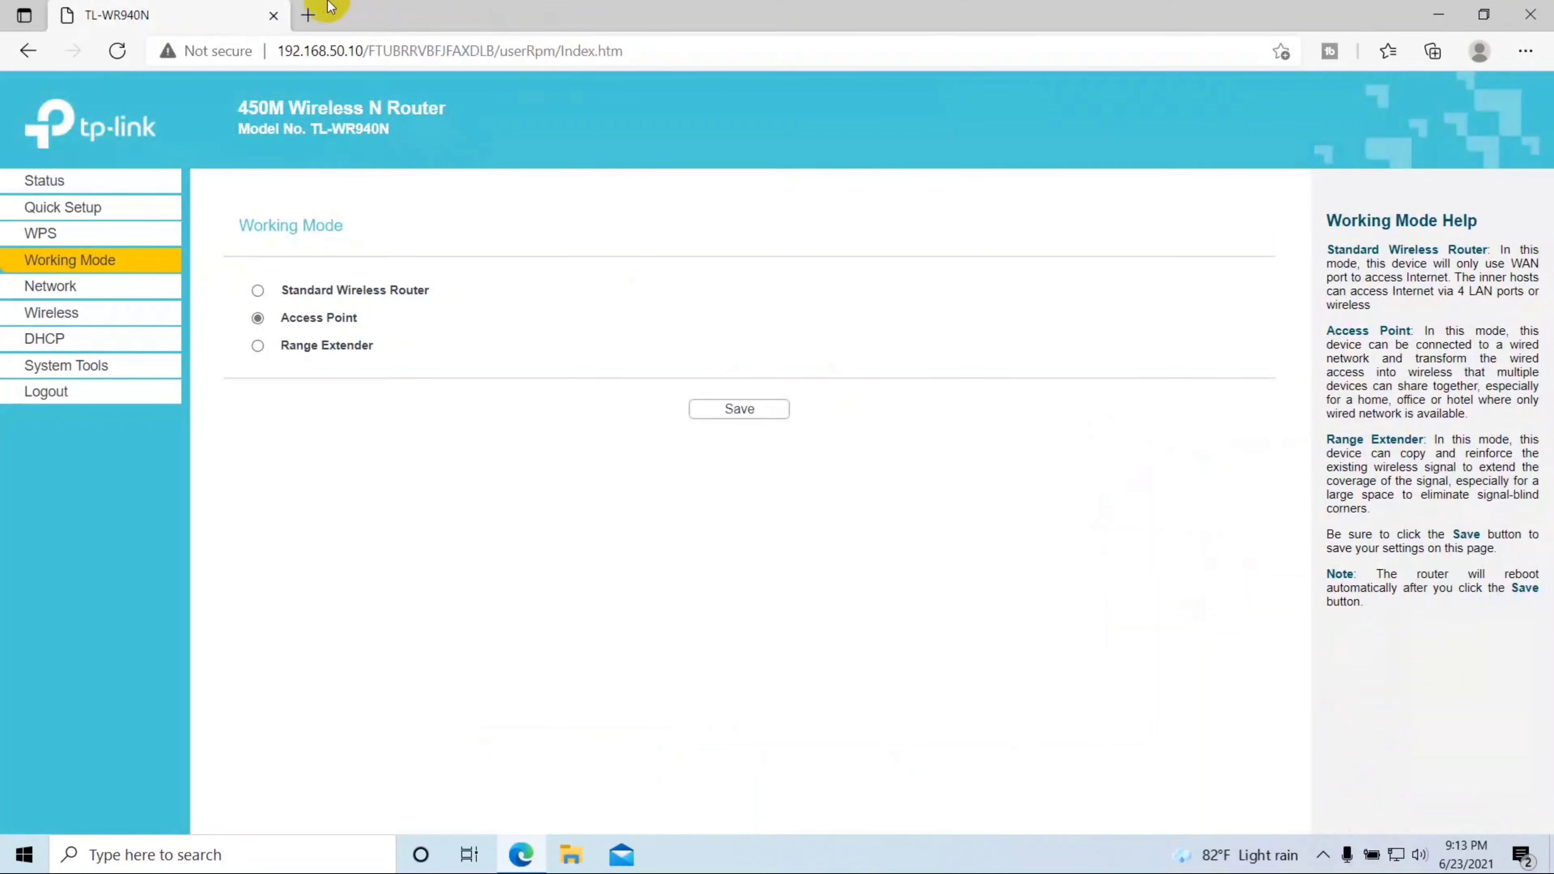
pyautogui.click(307, 12)
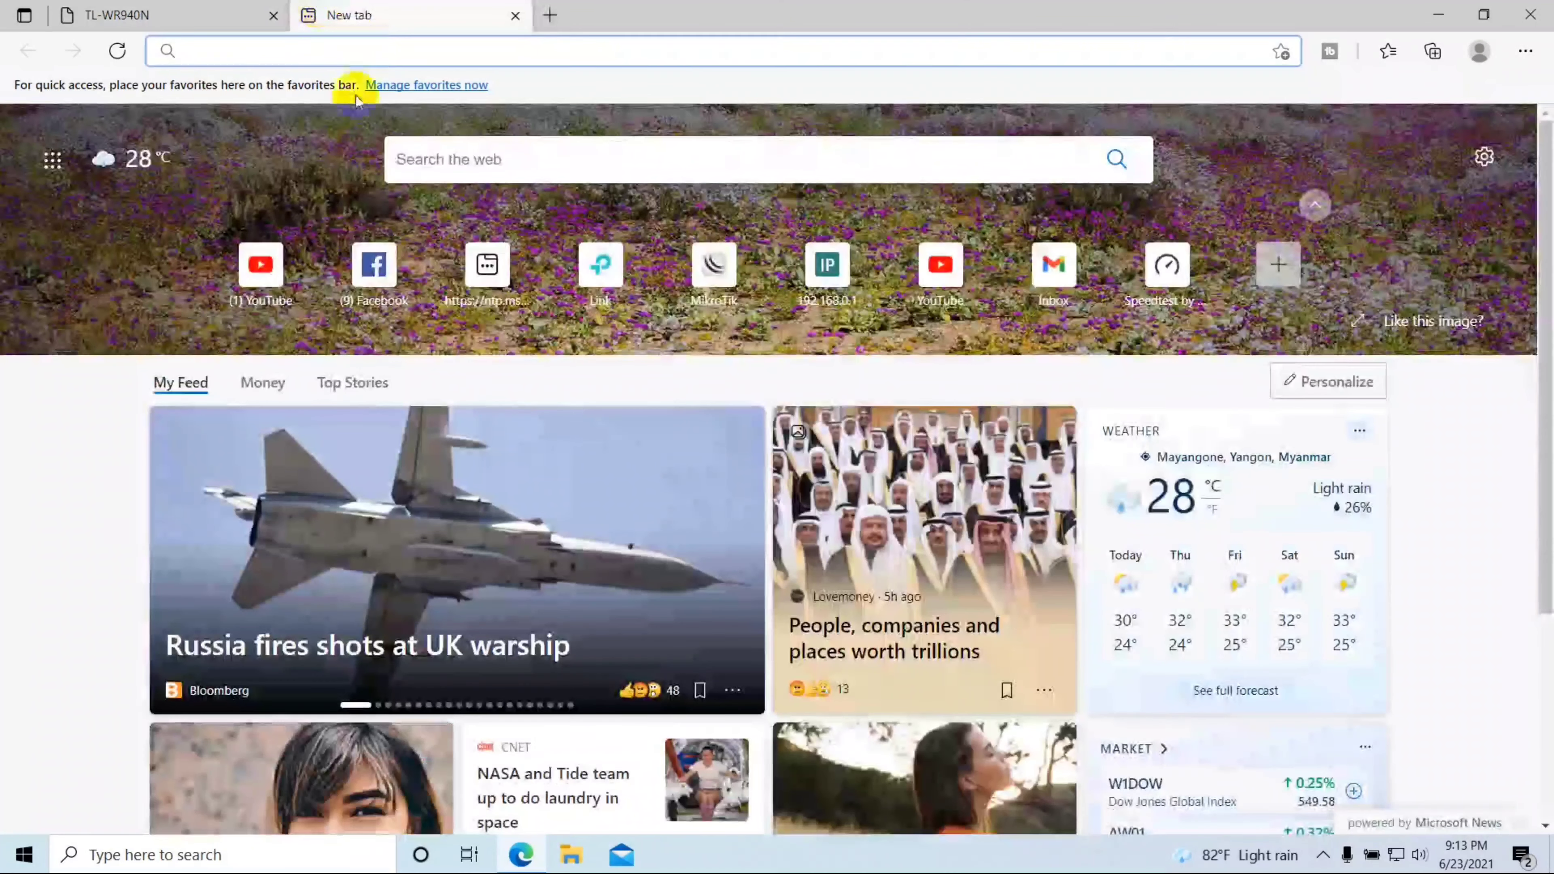
# Step: Open YouTube from the quick link, go to Your channel, and pause the featured video
pyautogui.click(260, 264)
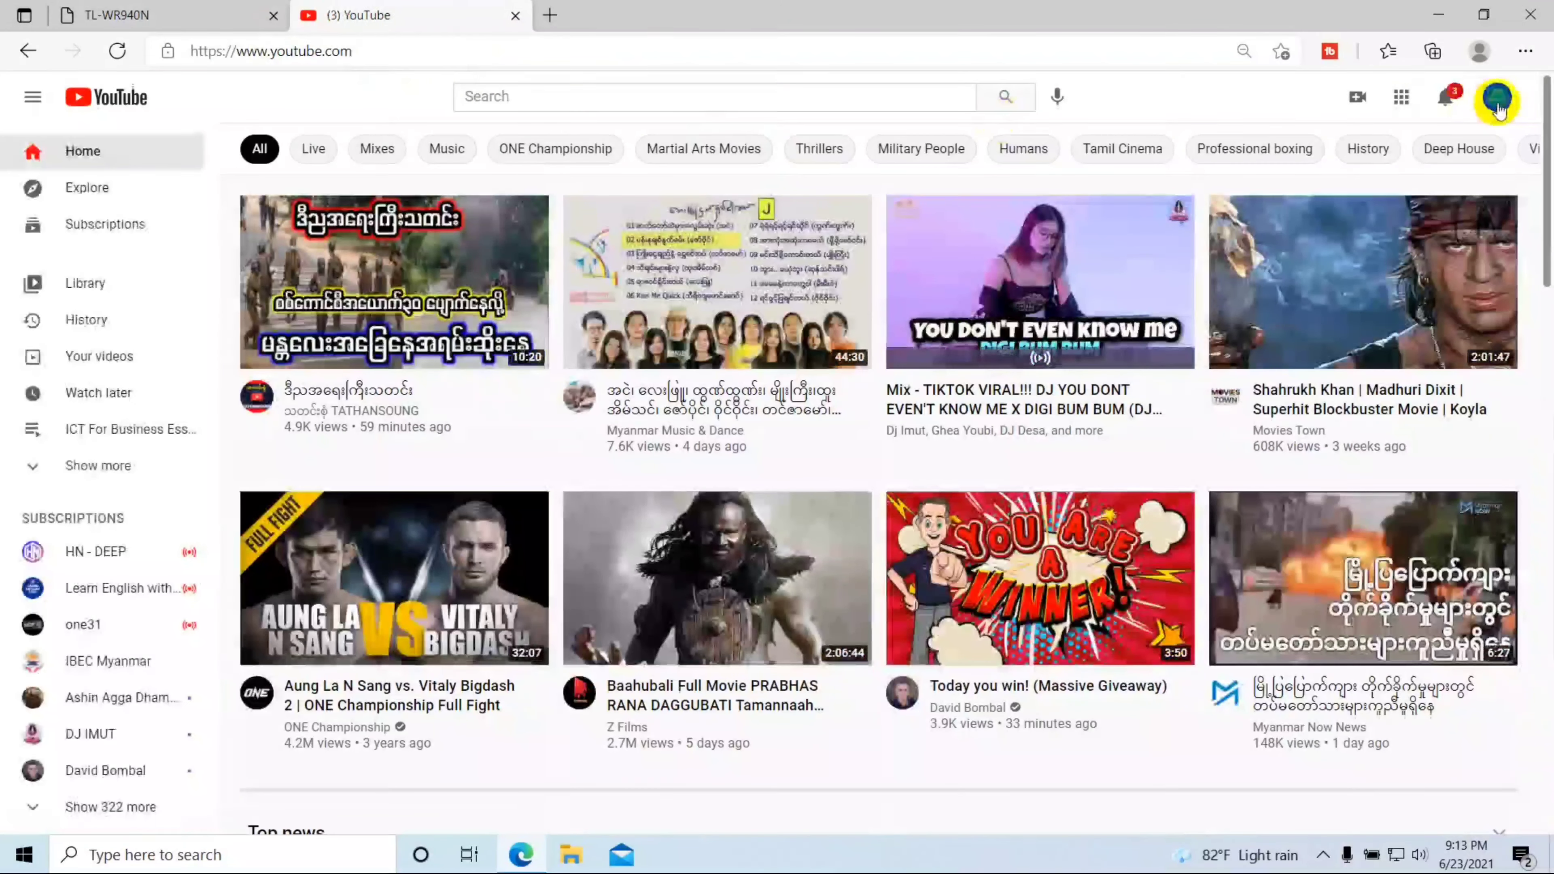
pyautogui.click(1498, 97)
pyautogui.click(1320, 210)
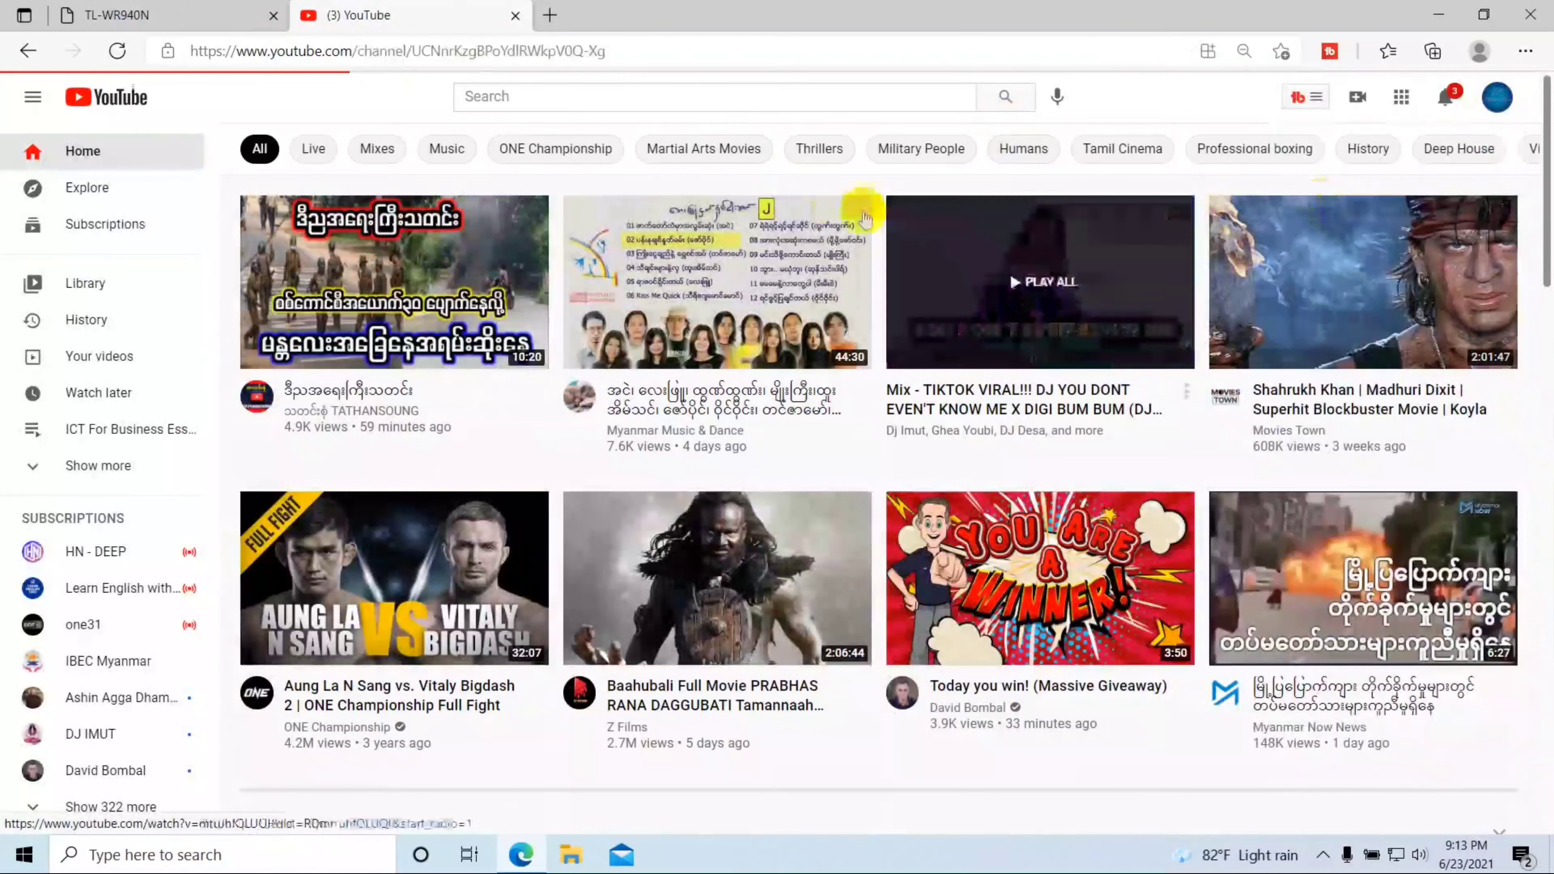
pyautogui.click(460, 596)
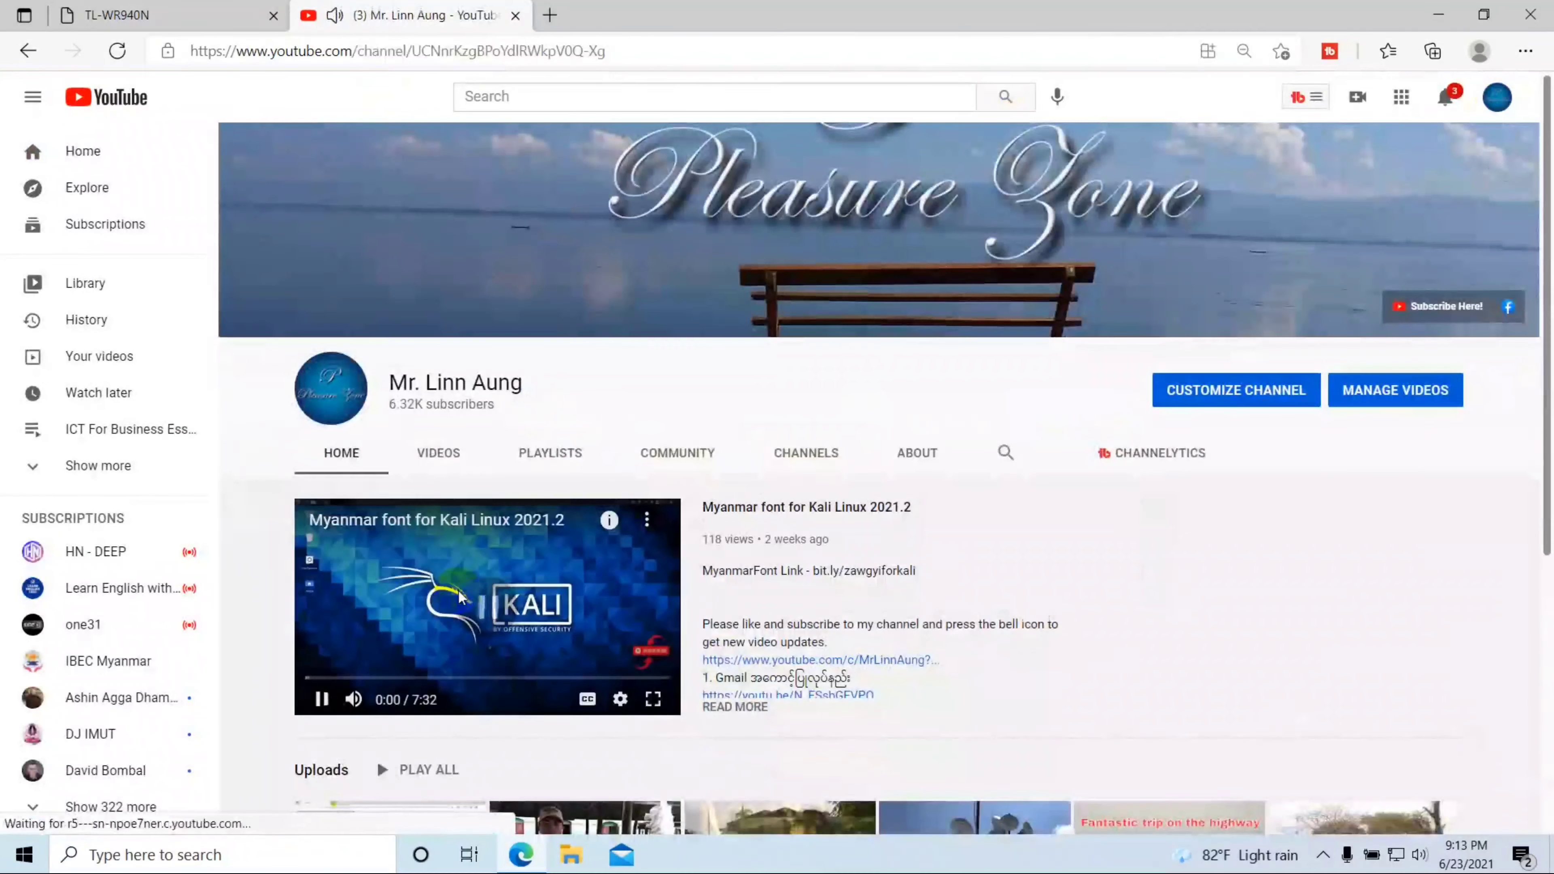
pyautogui.scroll(-5, 460, 597)
pyautogui.scroll(5, 460, 597)
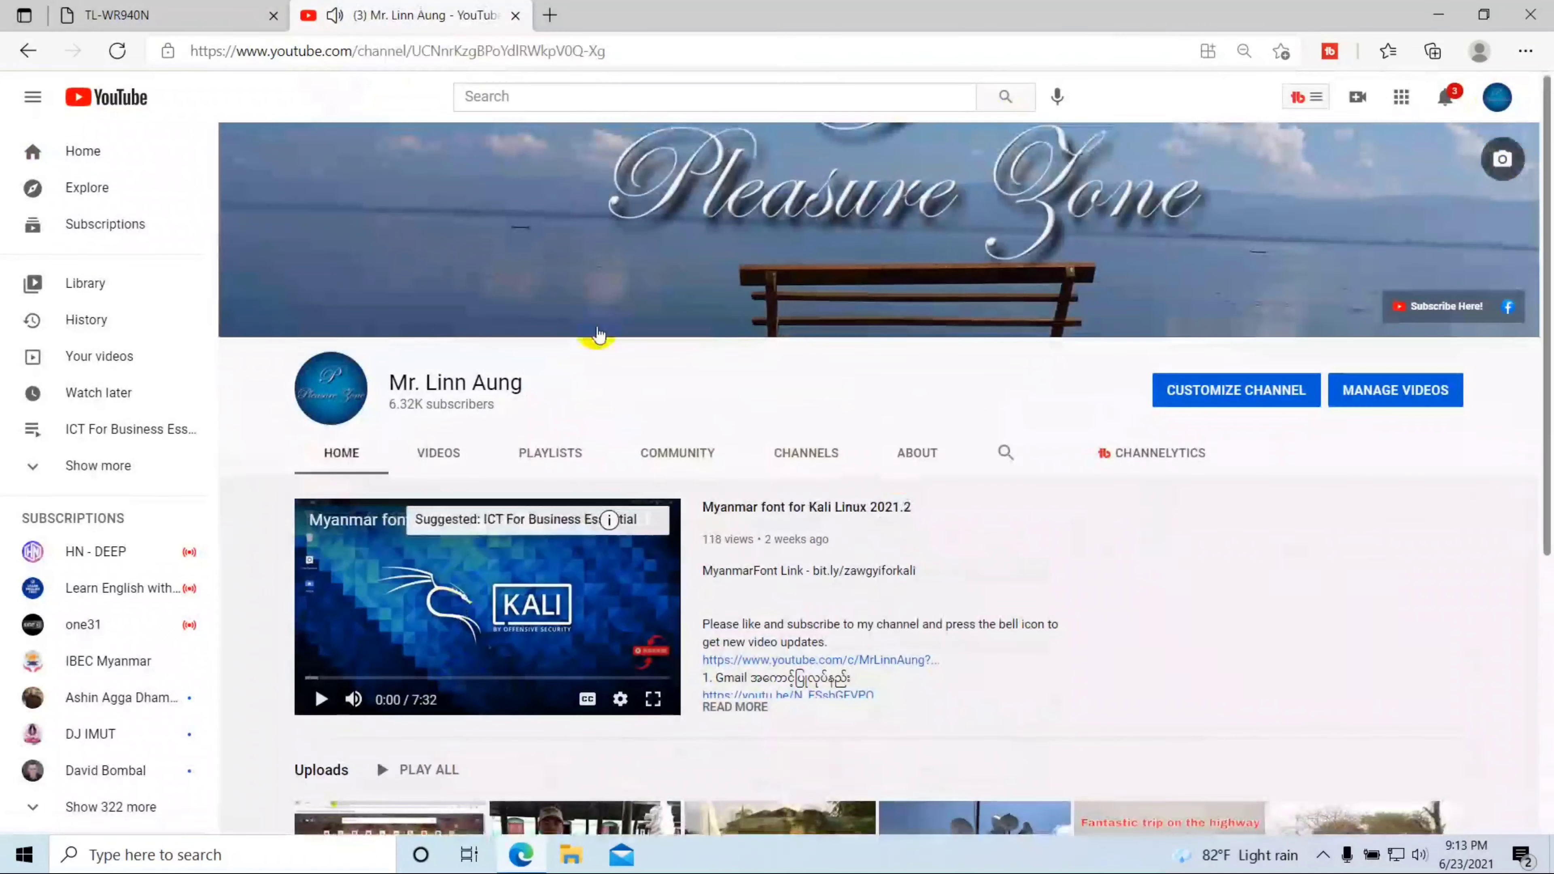